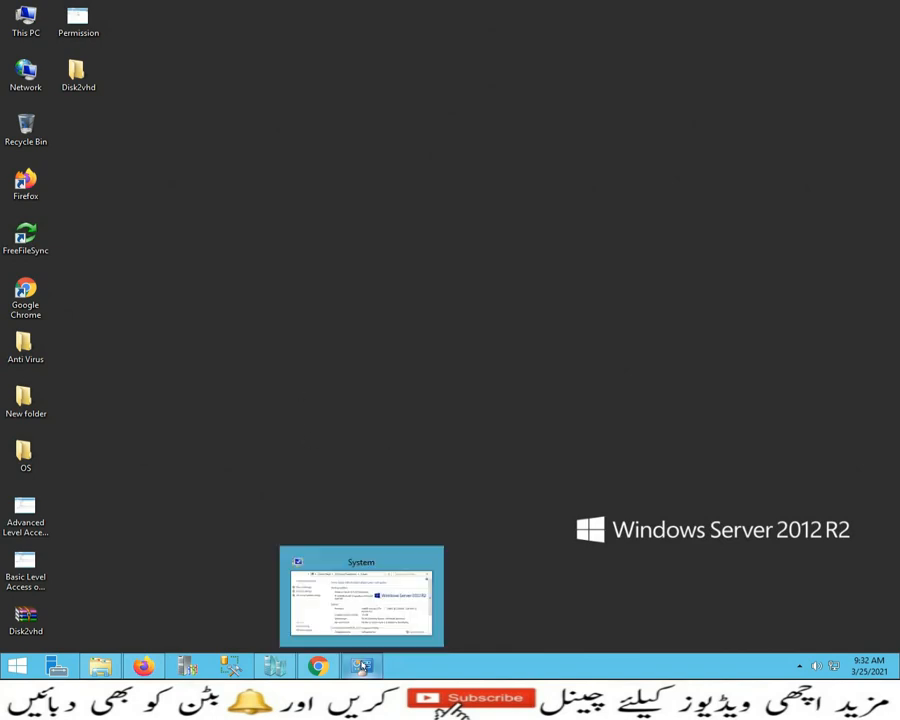
Check the server's drives in This PC and its basic information in the System window.
double_click(26, 20)
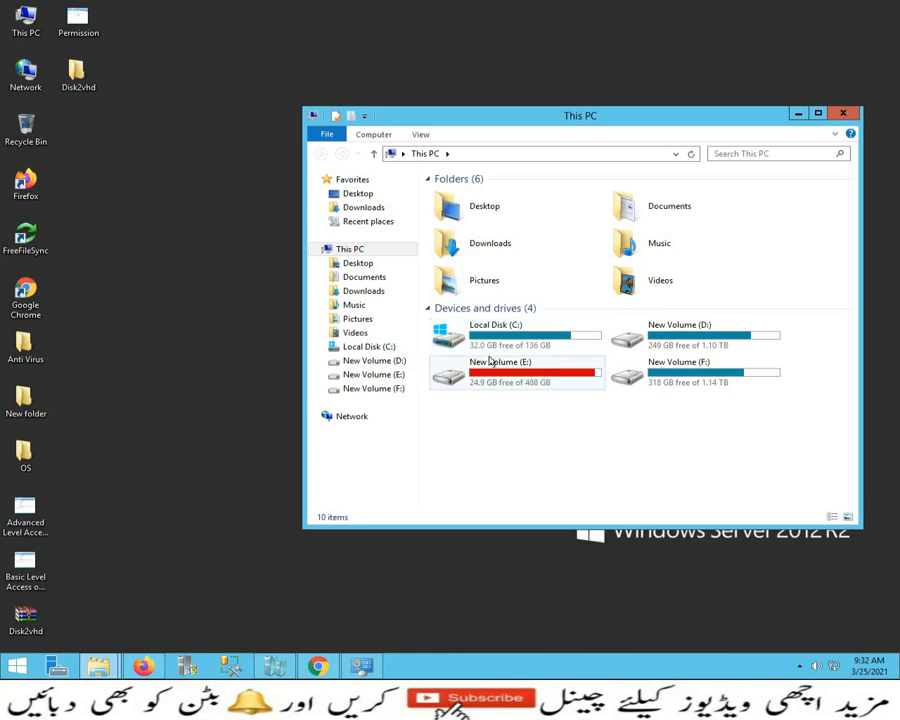
left_click(843, 114)
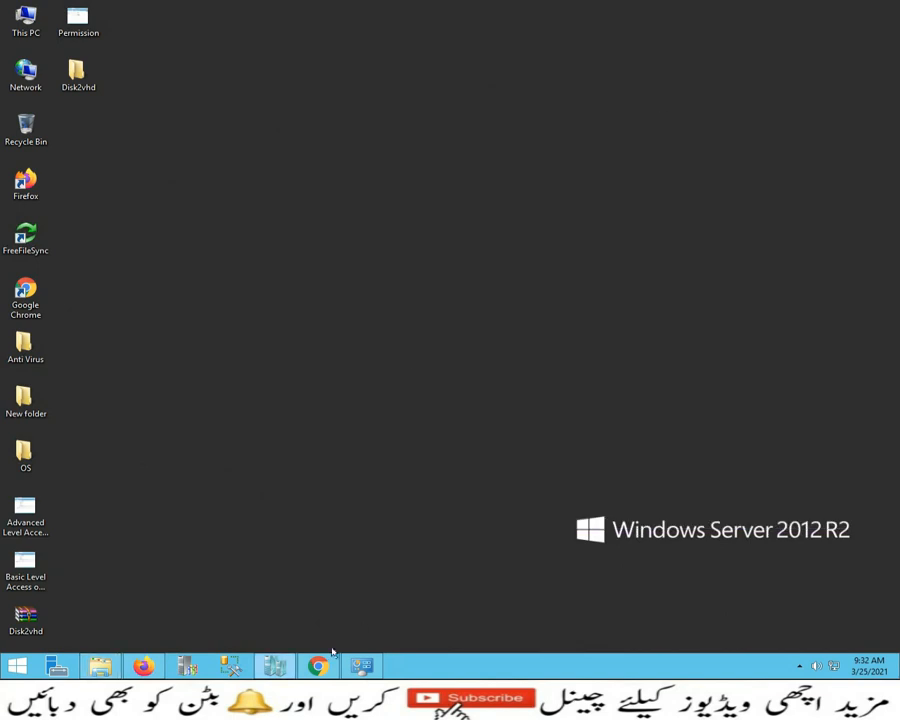
left_click(362, 665)
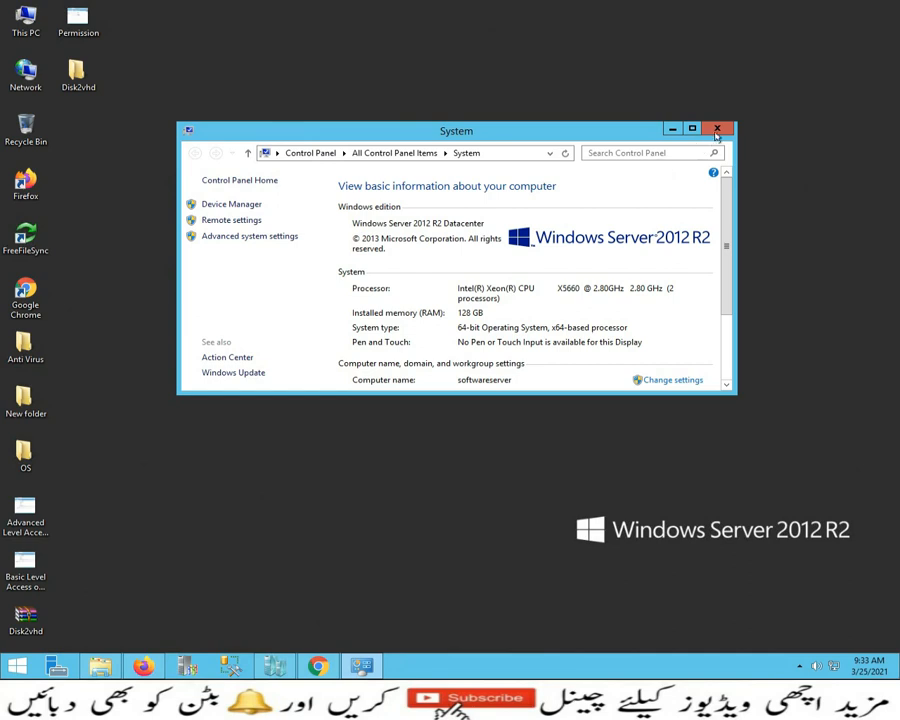
left_click(672, 129)
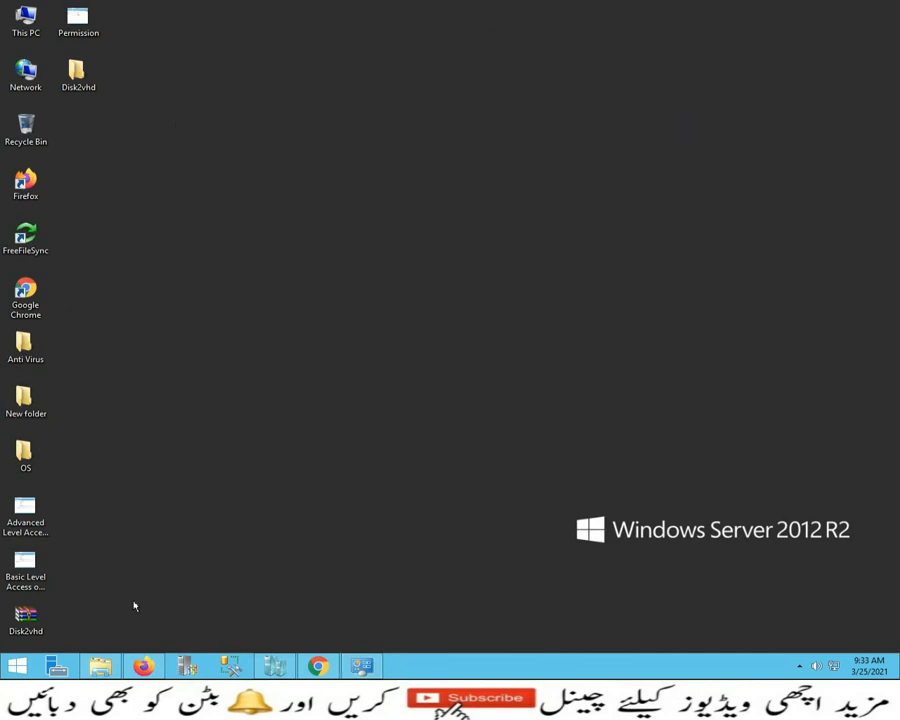
Review the installed programs in Programs and Features, including Team Foundation Server 2015.
right_click(16, 665)
left_click(56, 580)
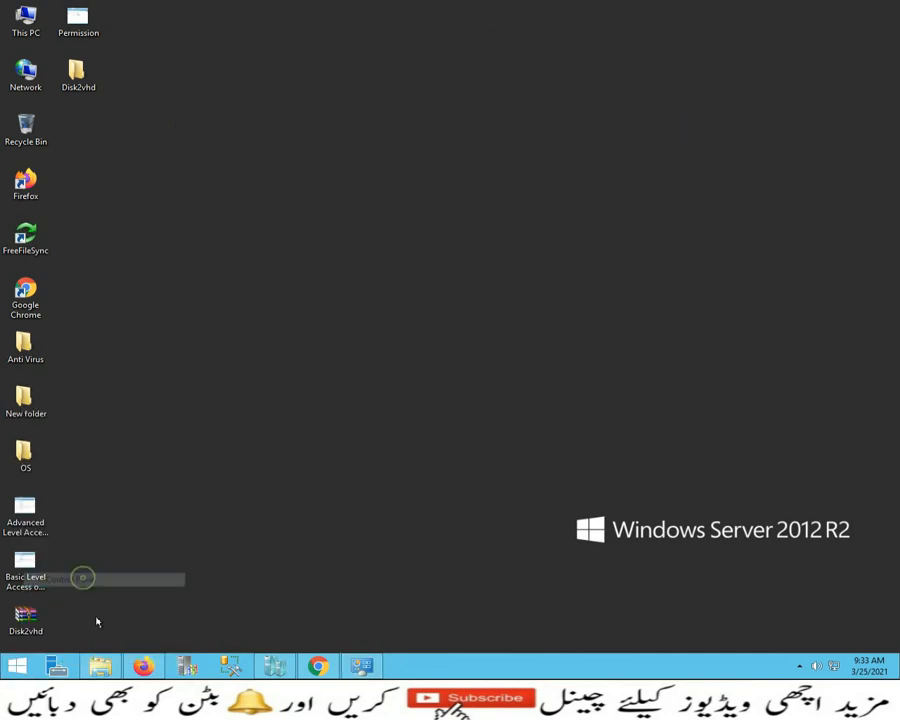
left_click(88, 188)
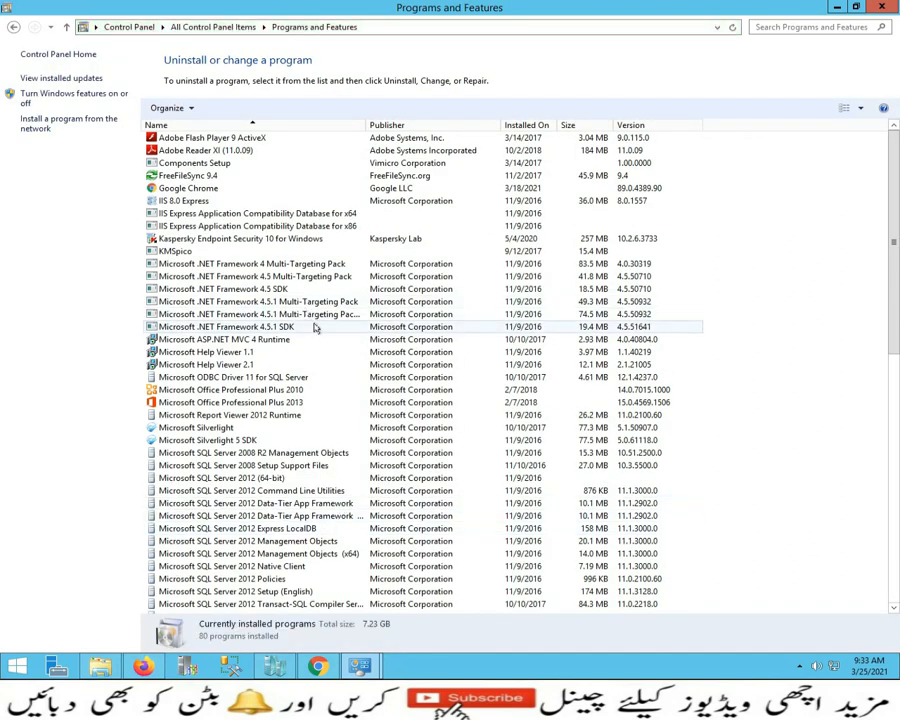
scroll(315, 328, "down", 13)
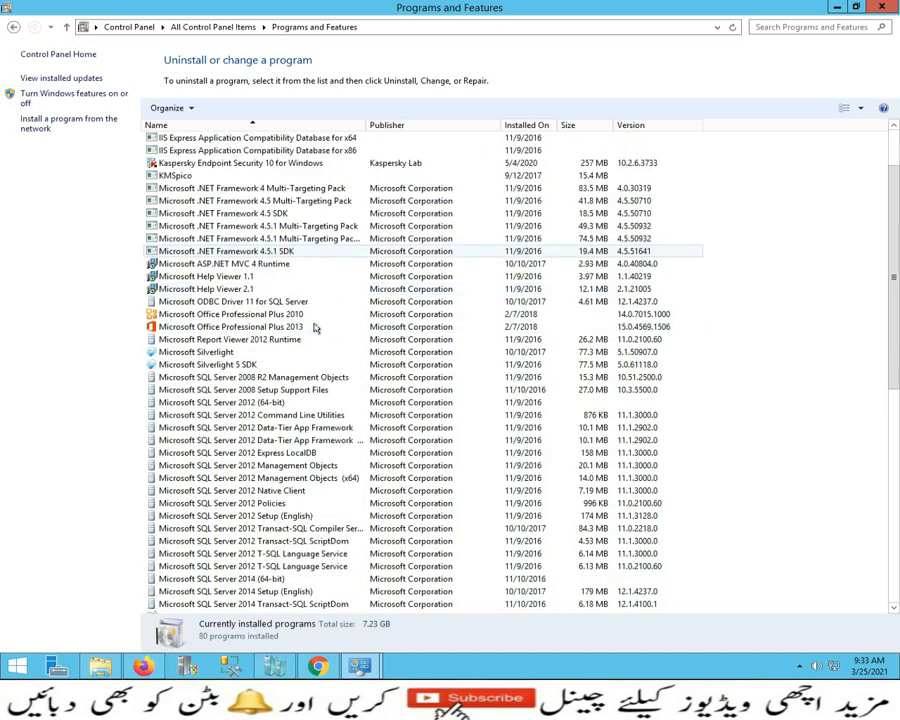
scroll(356, 436, "down", 1)
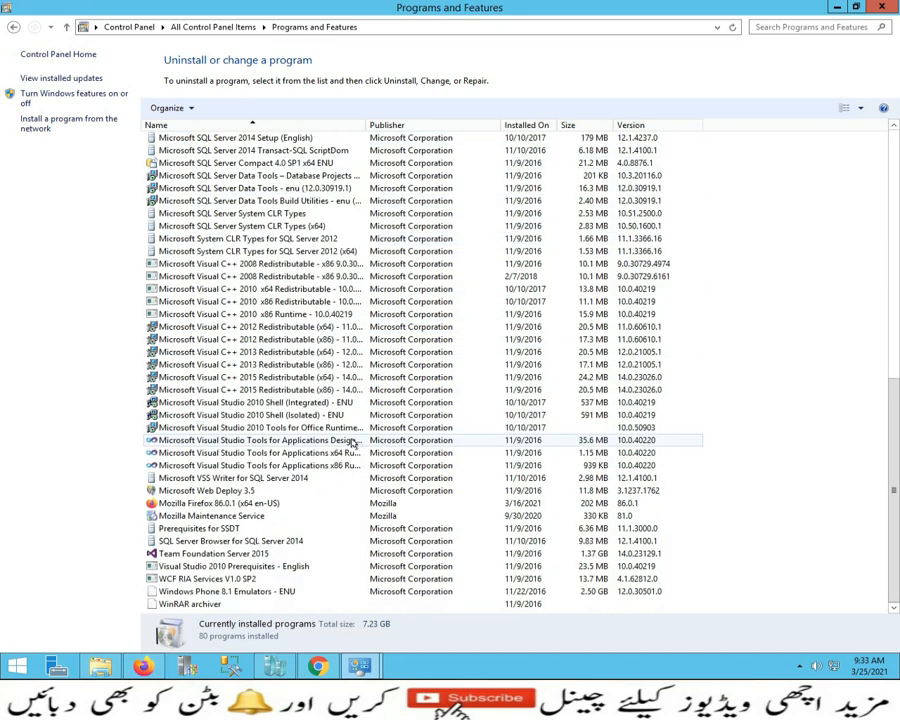
left_click(212, 556)
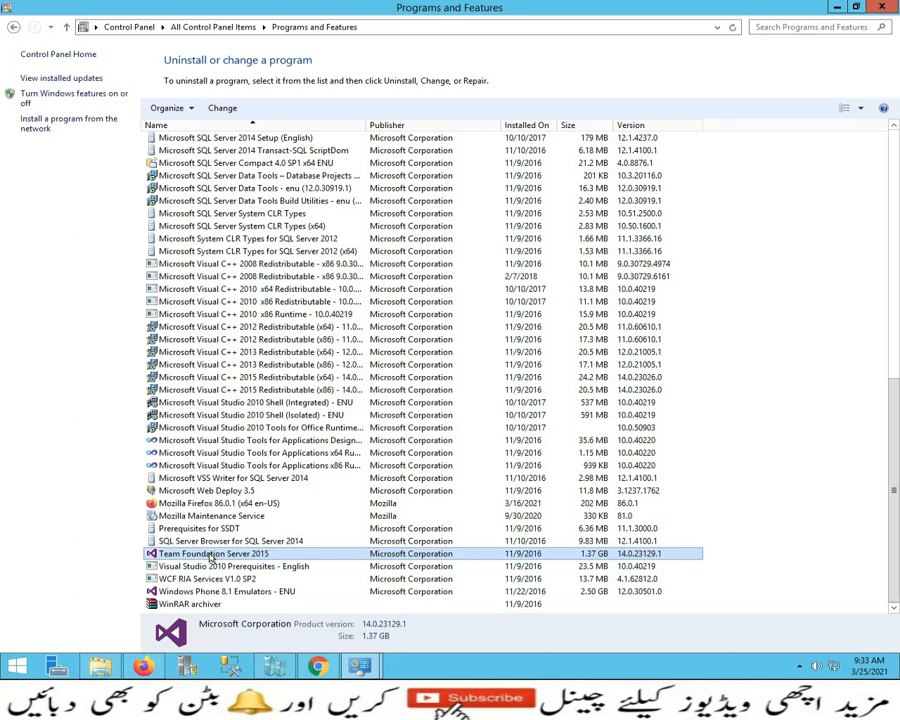
scroll(185, 365, "up", 5)
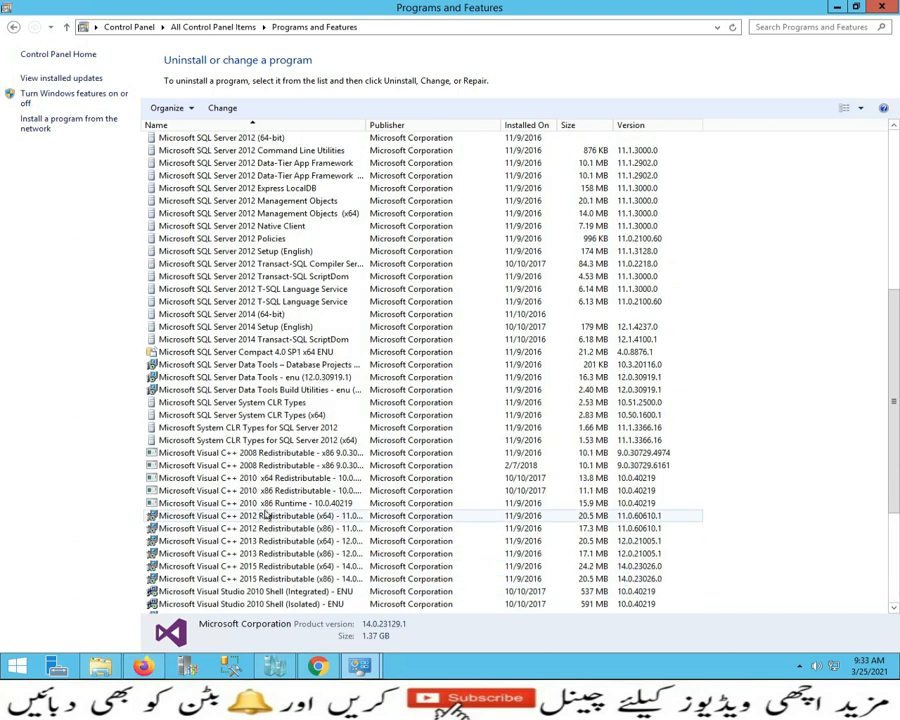
scroll(185, 365, "up", 6)
left_click(880, 7)
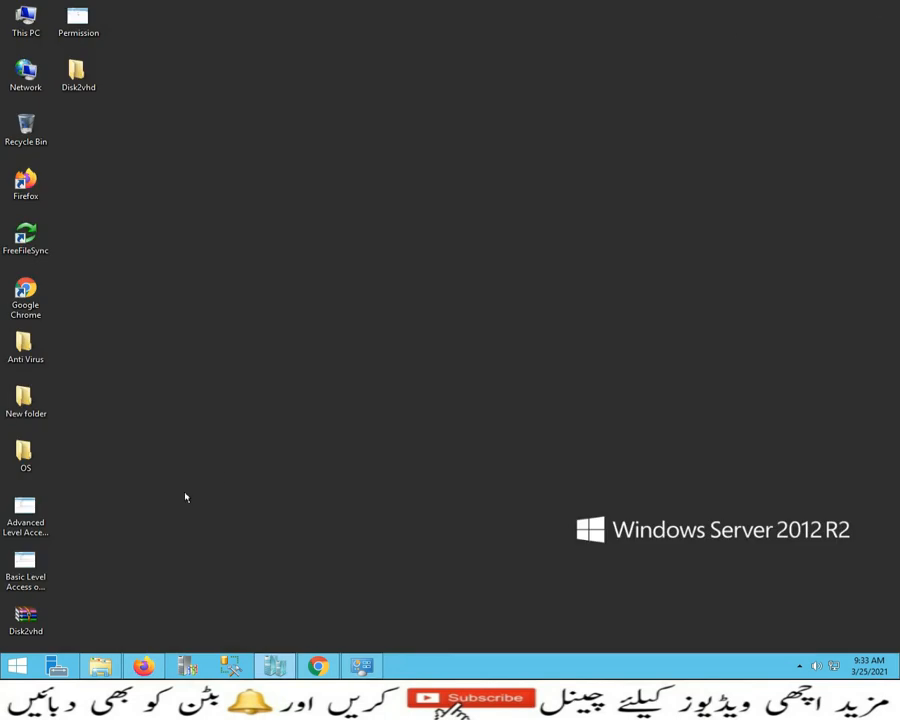
Switch to Chrome, search Google for "disk2vhd" and open the Windows Sysinternals page on Microsoft Docs.
left_click(317, 665)
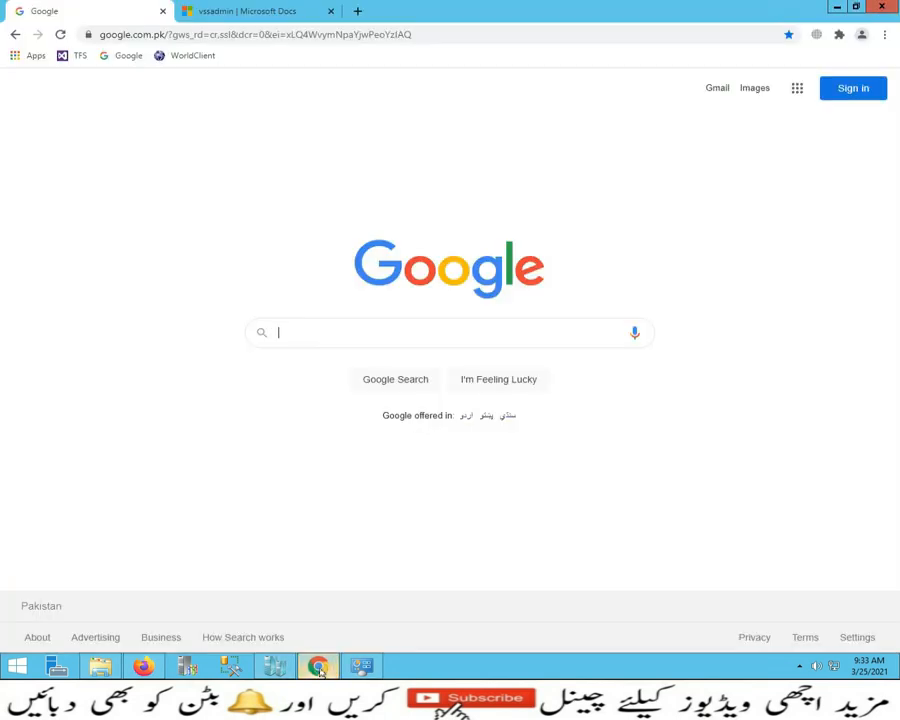
left_click(124, 56)
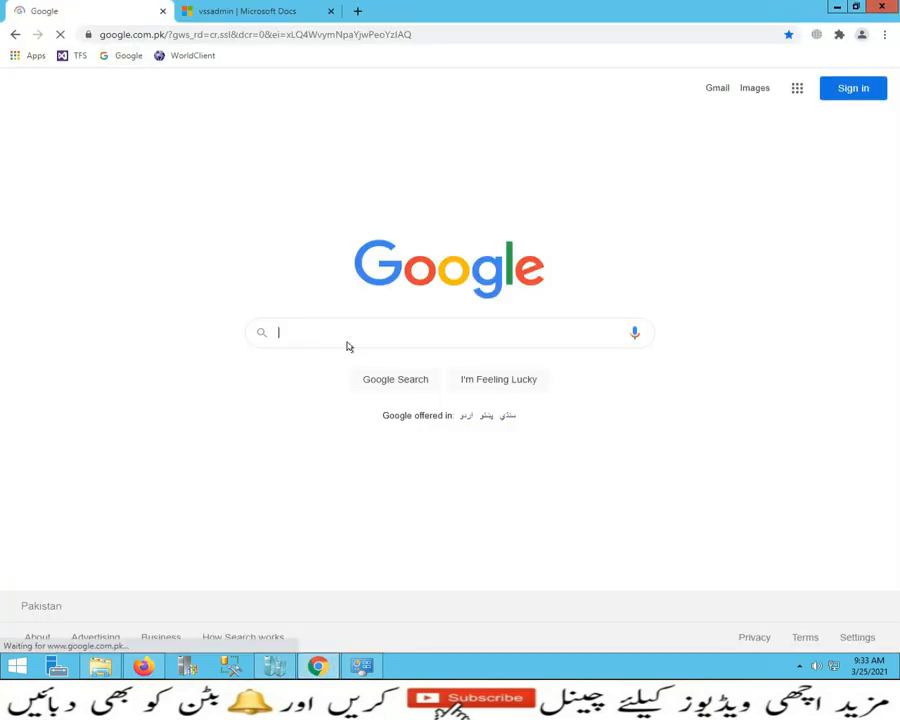
type("disk2")
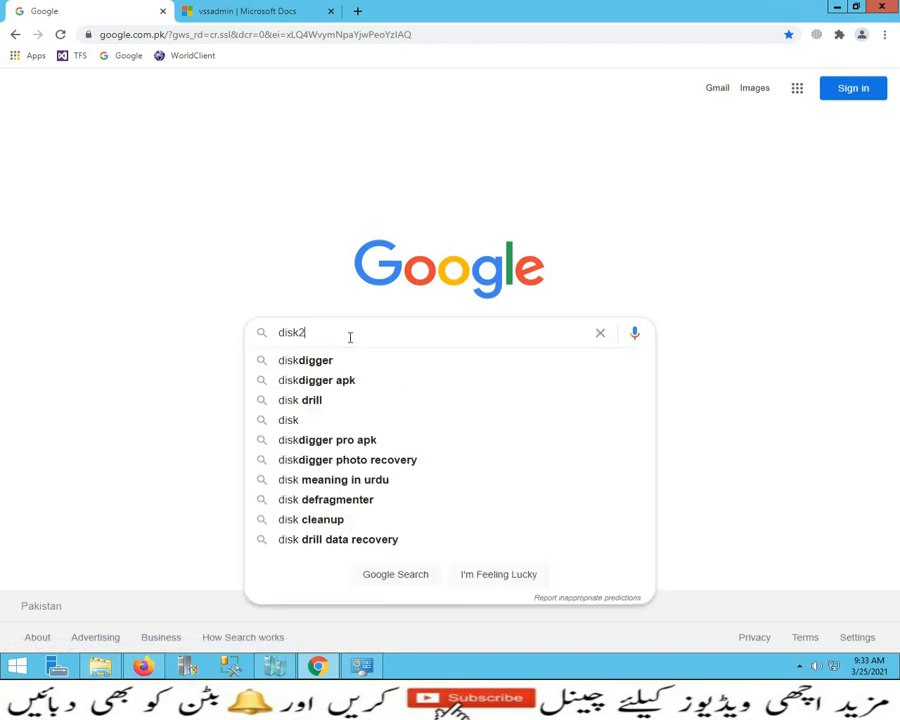
type("vhd")
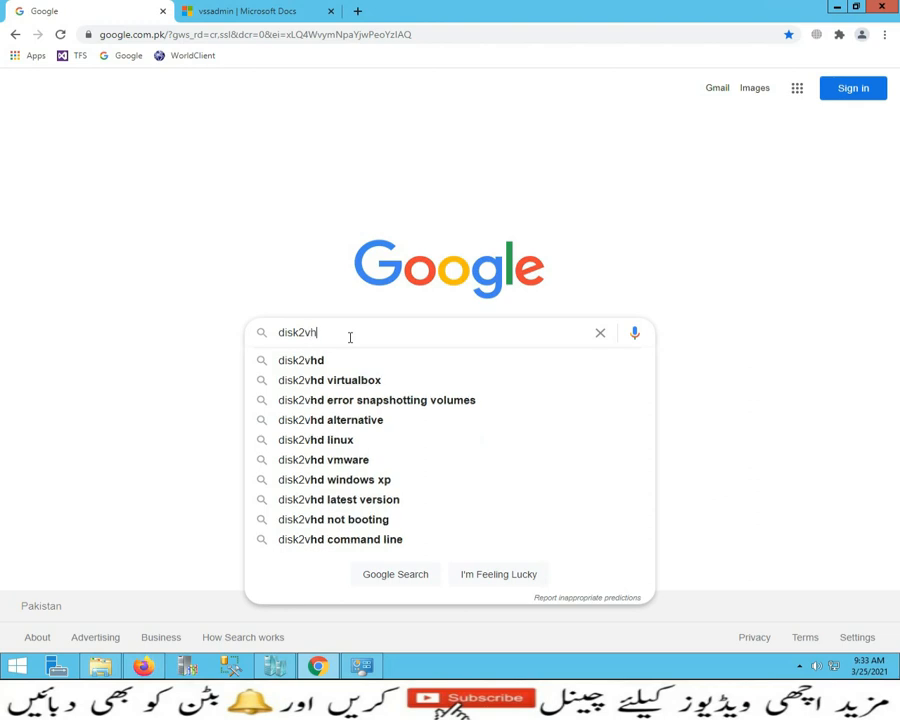
key("Return")
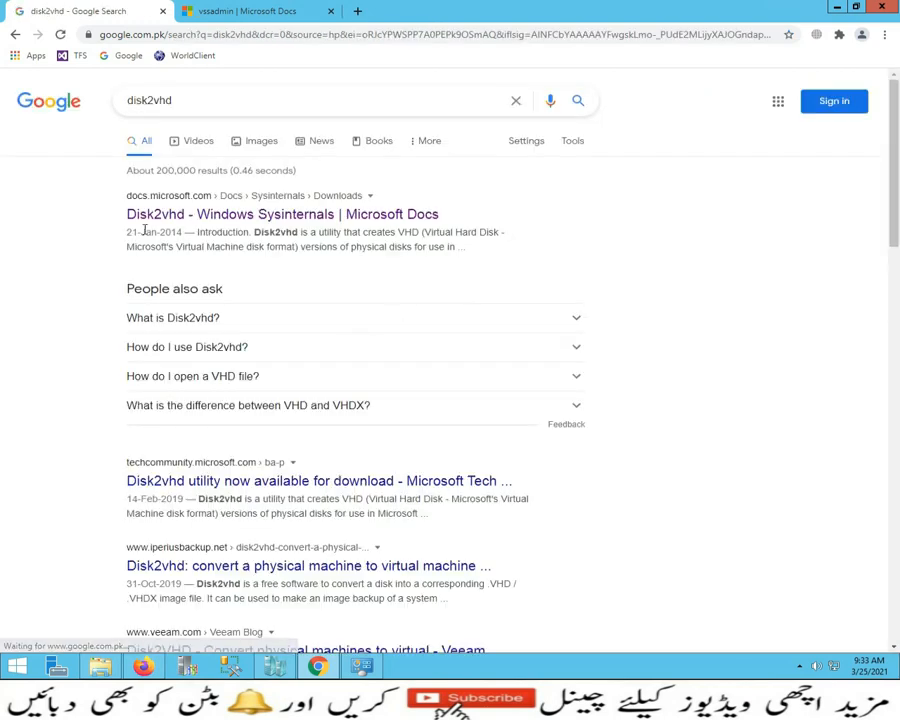
left_click(295, 216)
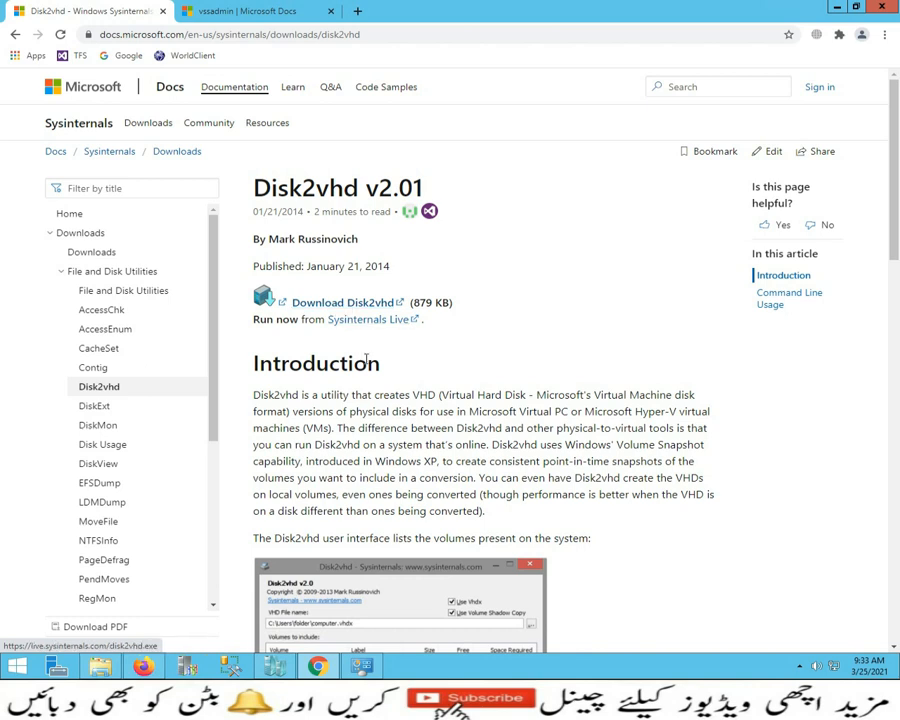
Read the Disk2vhd documentation, highlighting the note on Virtual PC's maximum virtual disk size.
scroll(368, 363, "down", 4)
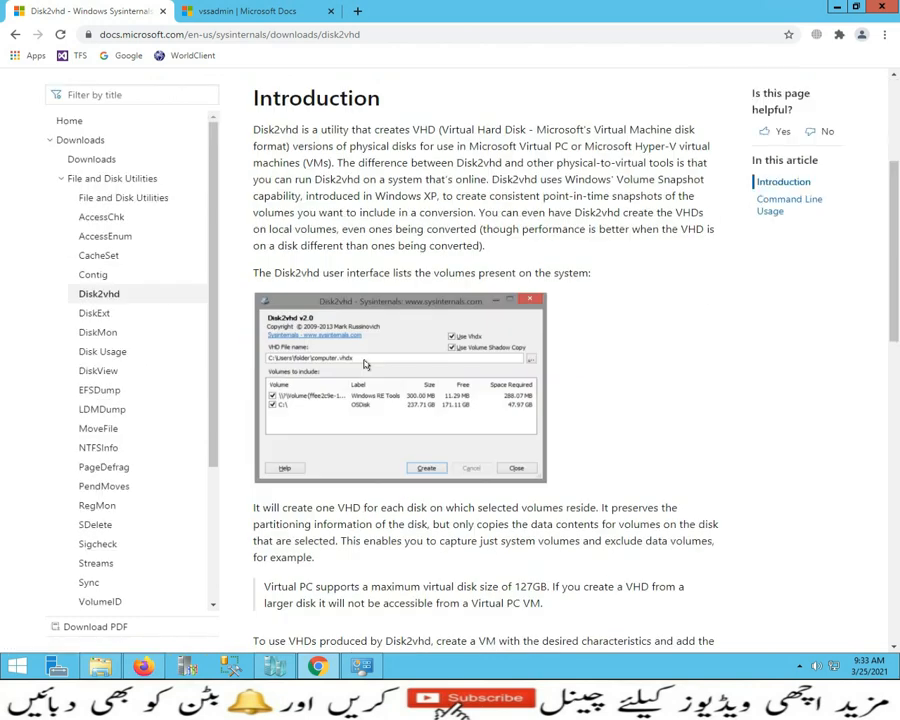
scroll(365, 364, "down", 2)
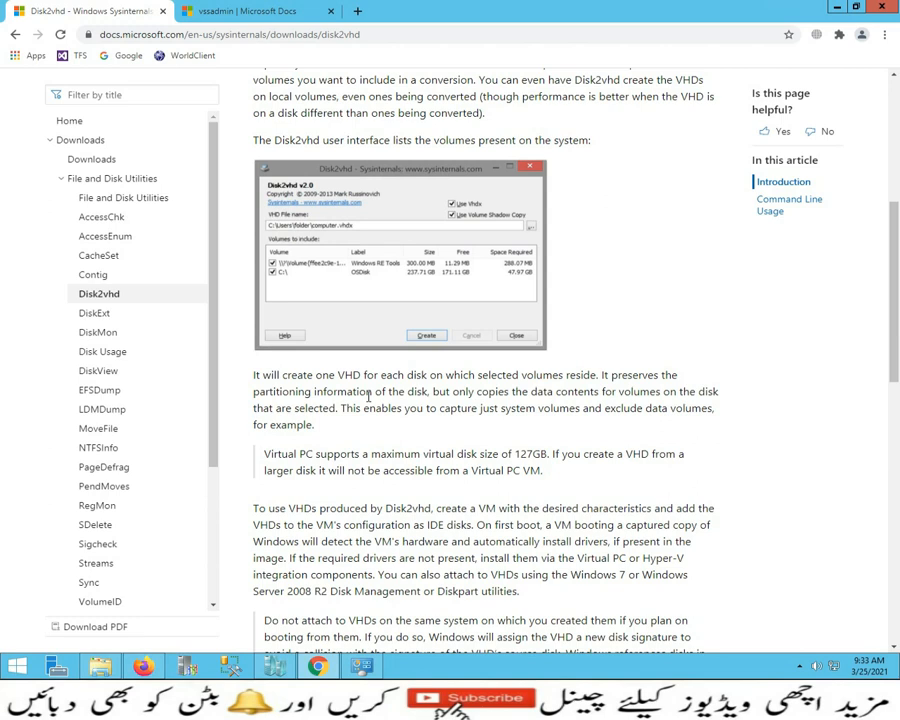
scroll(368, 395, "down", 3)
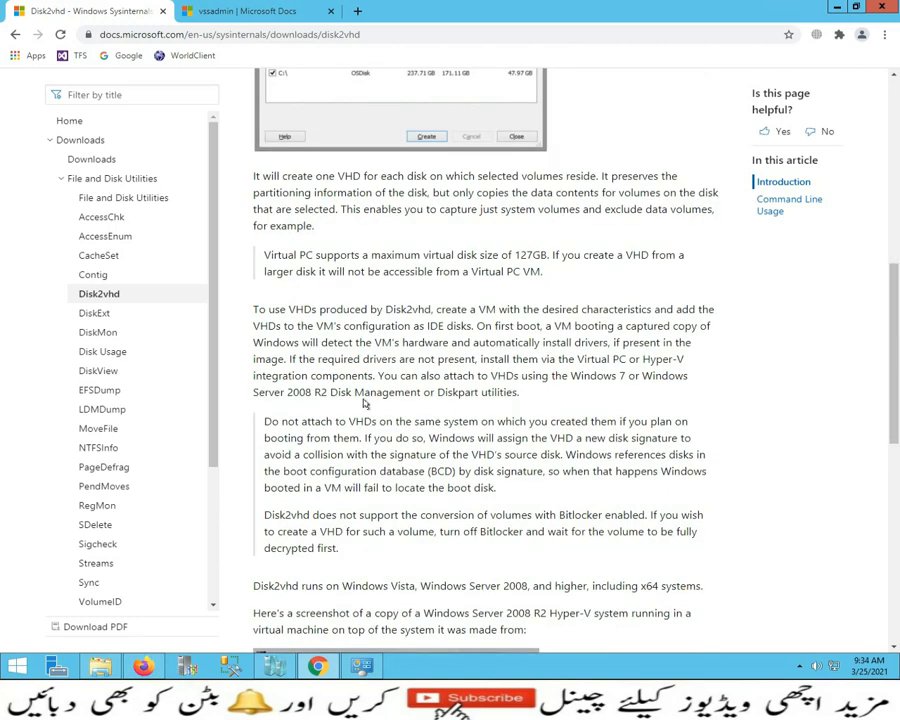
left_click_drag(265, 256, 541, 268)
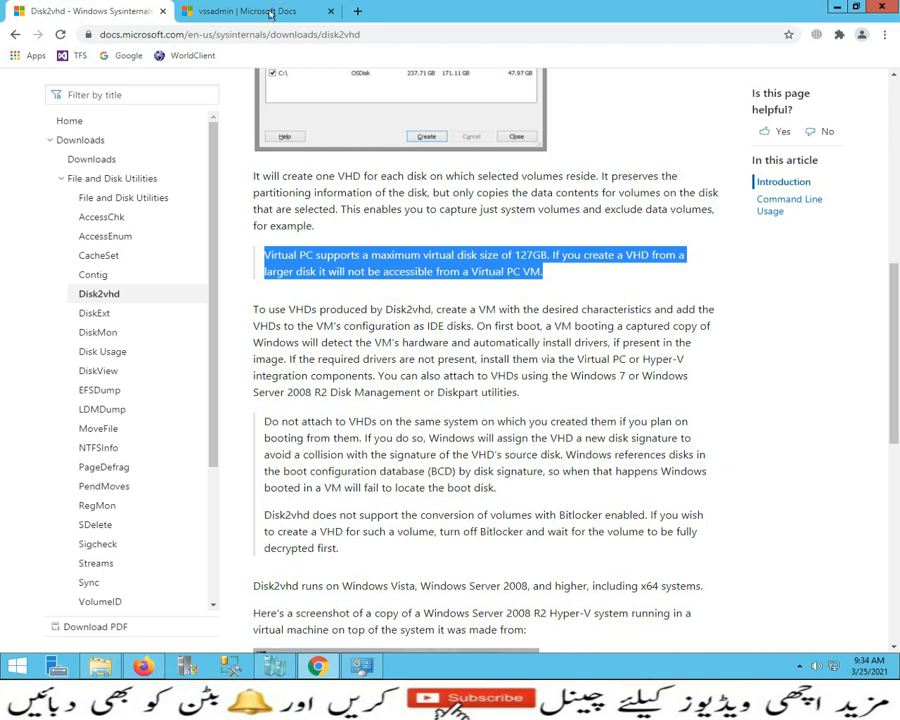
left_click(838, 7)
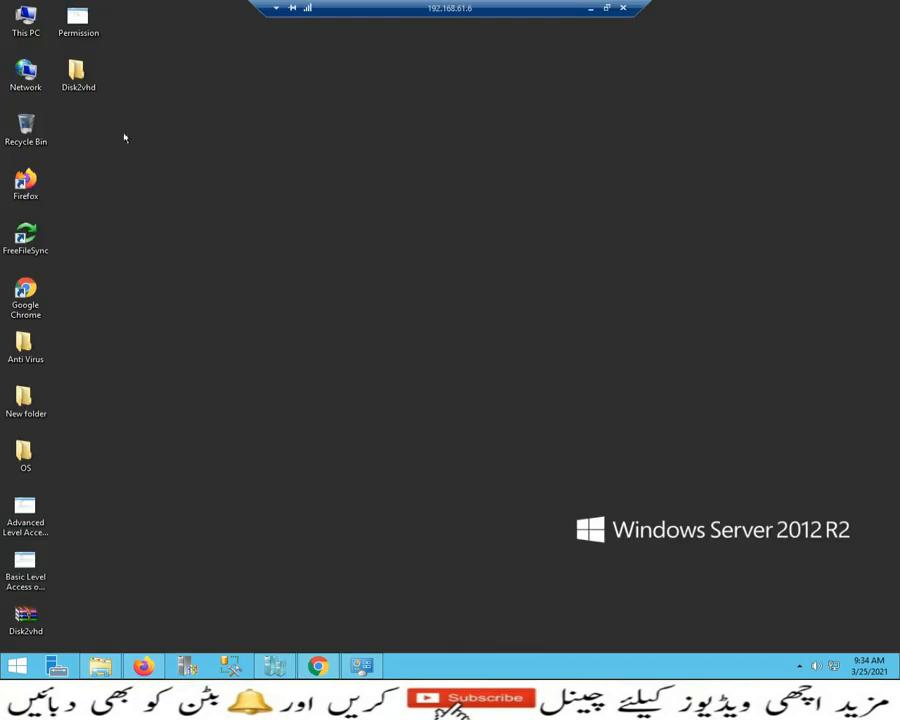
Launch the disk2vhd application from the Disk2vhd folder on the desktop.
double_click(78, 72)
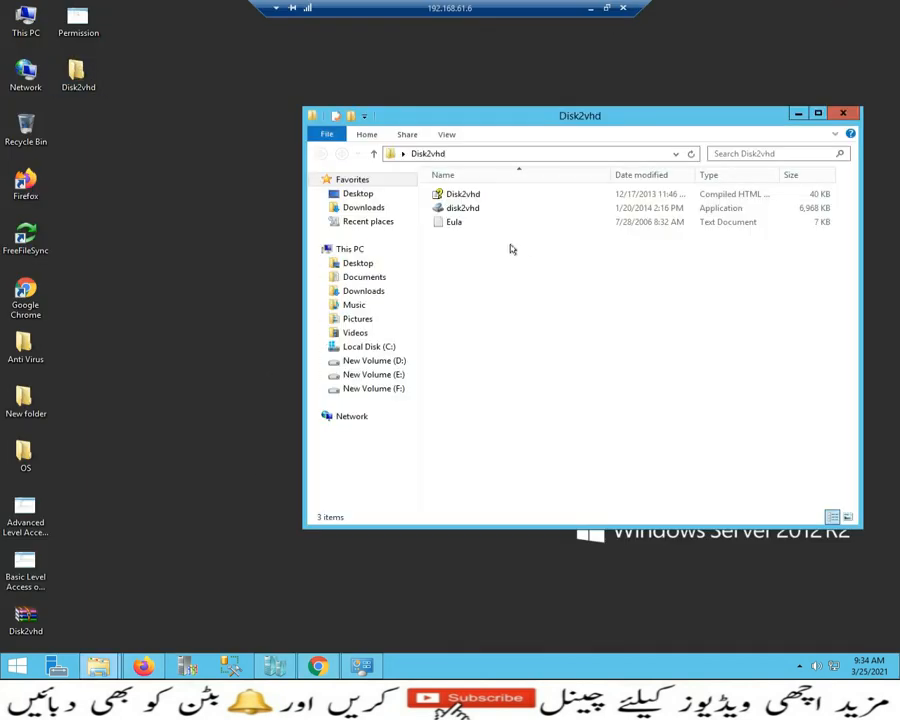
double_click(455, 208)
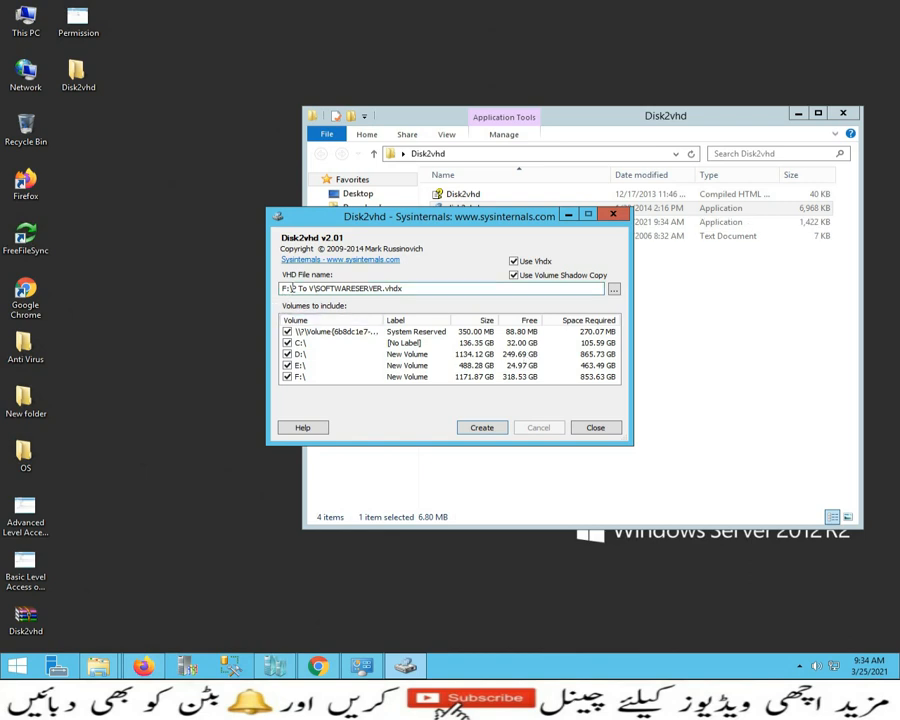
left_click_drag(367, 218, 368, 192)
Exclude the D:\, E:\ and F:\ volumes from the VHD and move the Disk2vhd window aside on a cleared desktop.
left_click(316, 262)
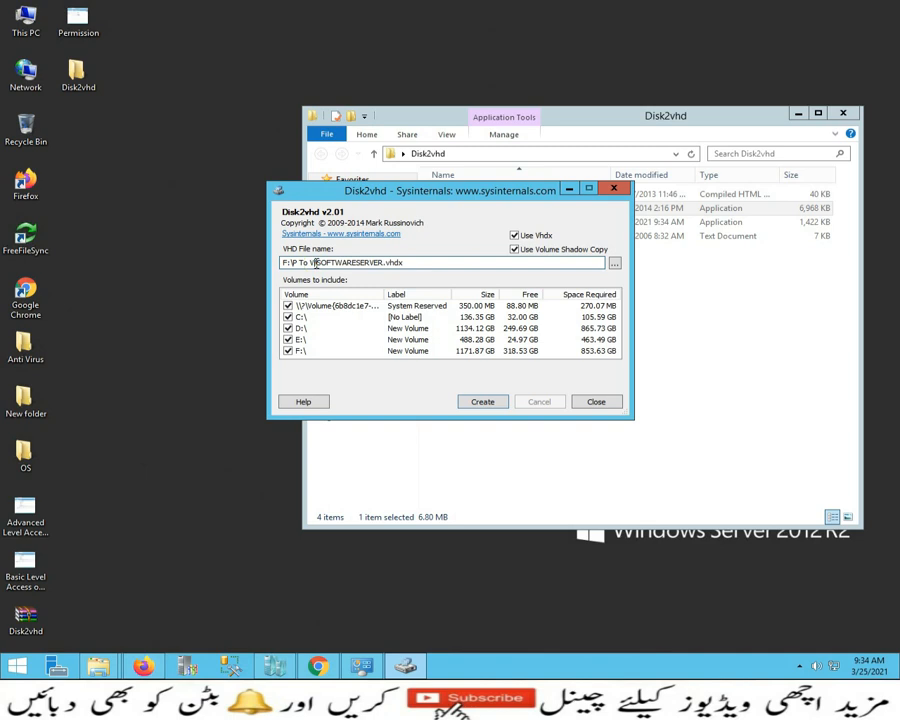
left_click(289, 352)
left_click(288, 340)
left_click(288, 329)
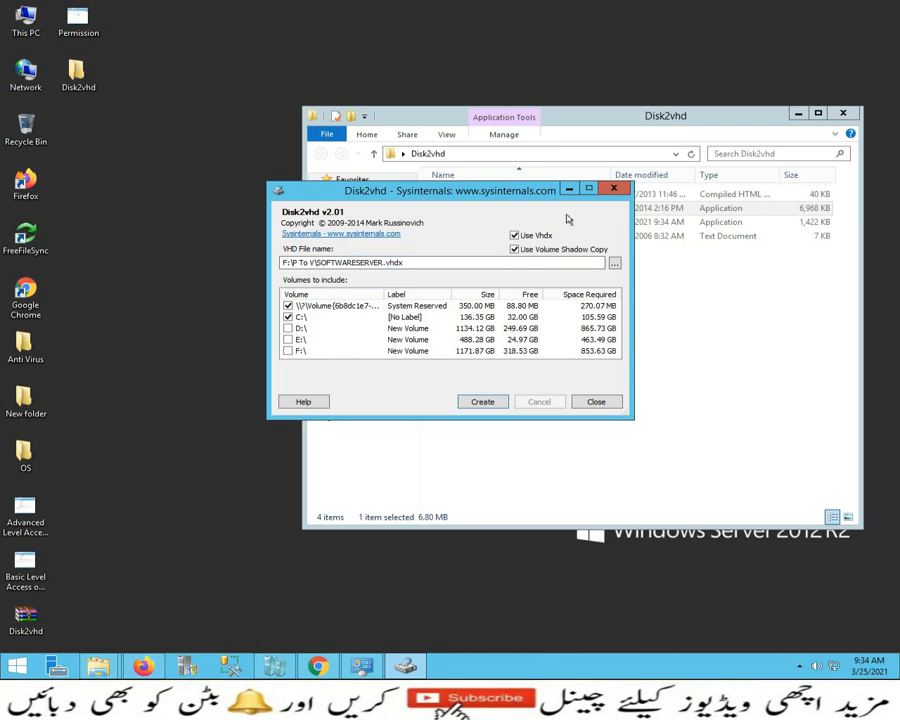
left_click(797, 115)
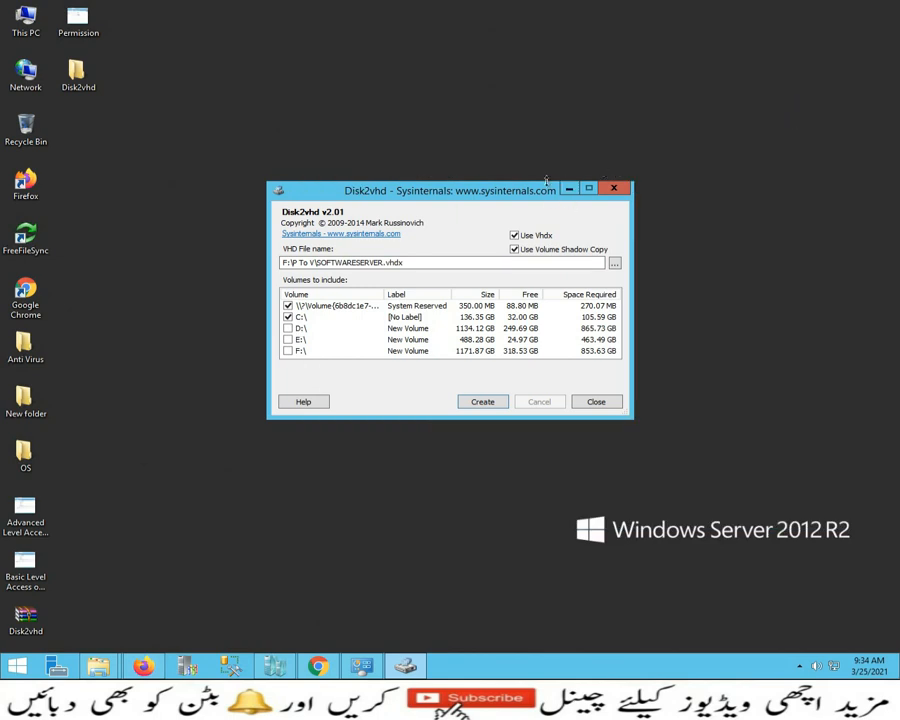
left_click_drag(520, 190, 724, 225)
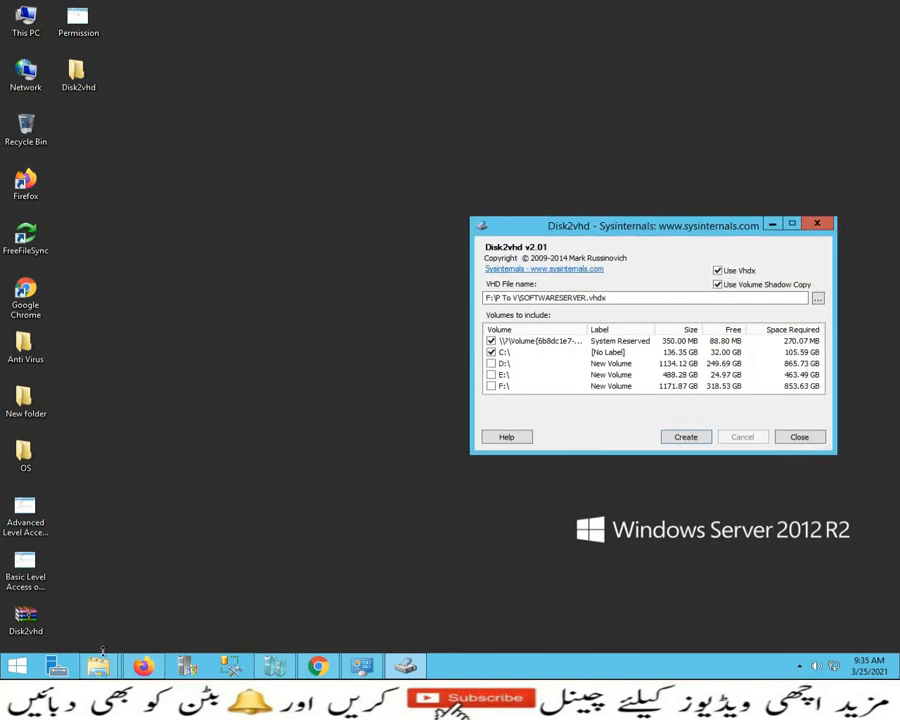
right_click(17, 666)
left_click(40, 619)
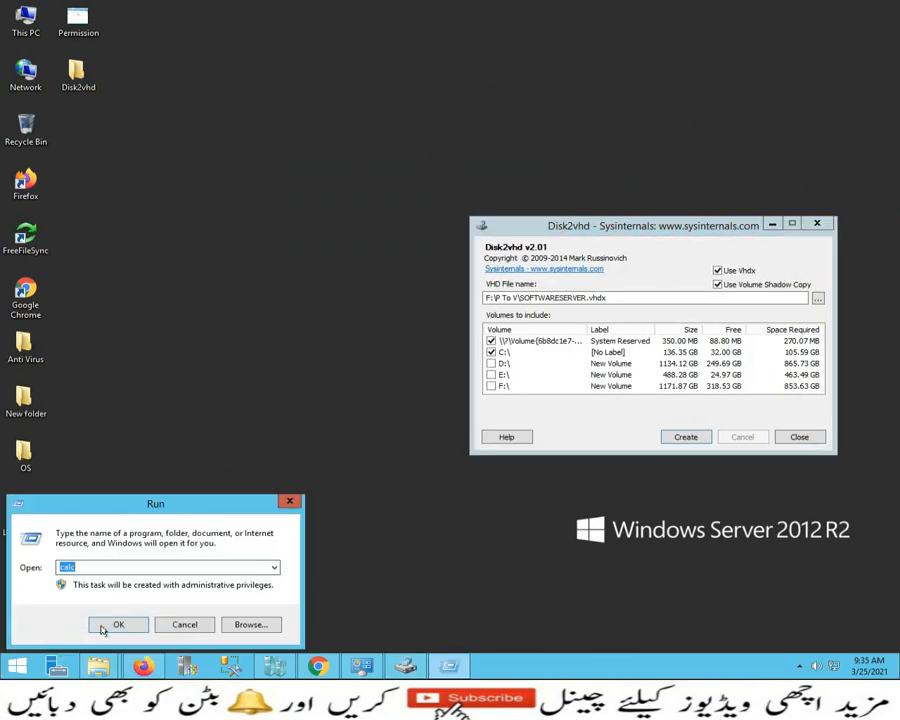
left_click(185, 624)
Open Command Prompt as administrator and run "vssadmin list writers".
left_click(17, 666)
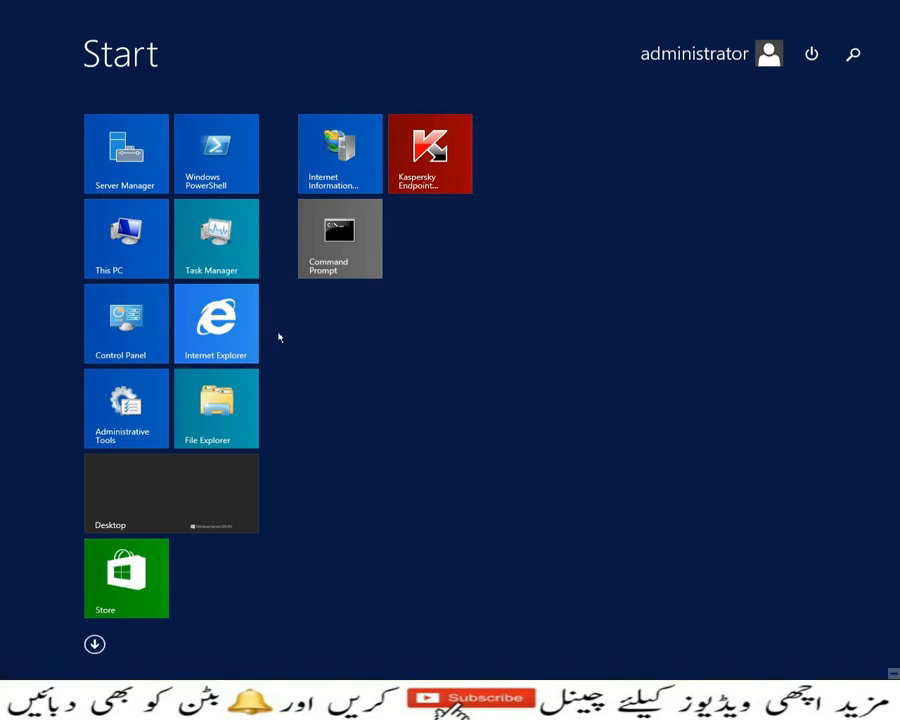
right_click(334, 233)
left_click(370, 285)
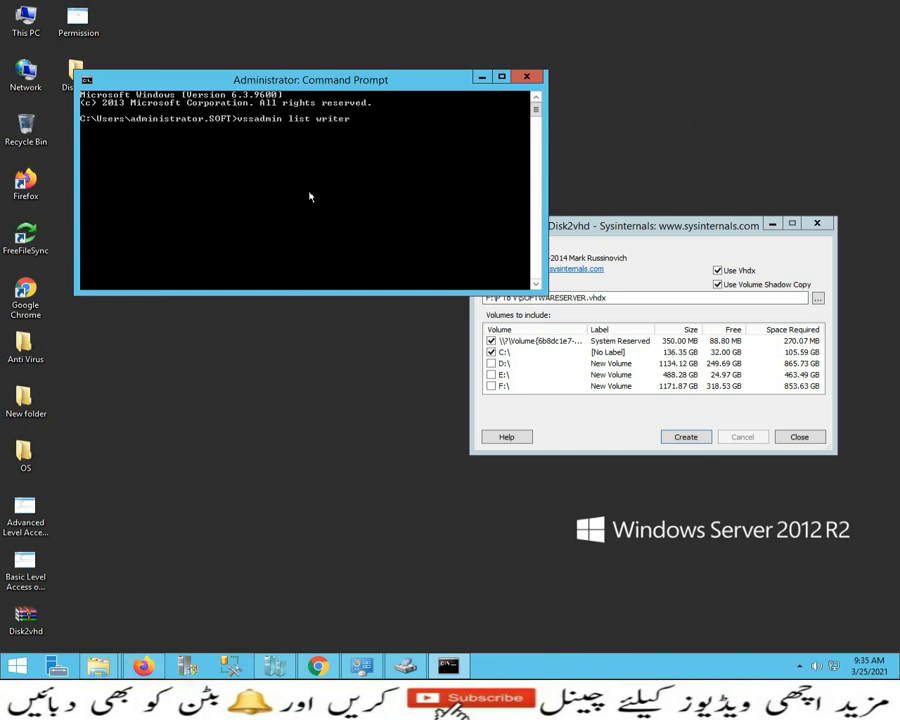
key("Return")
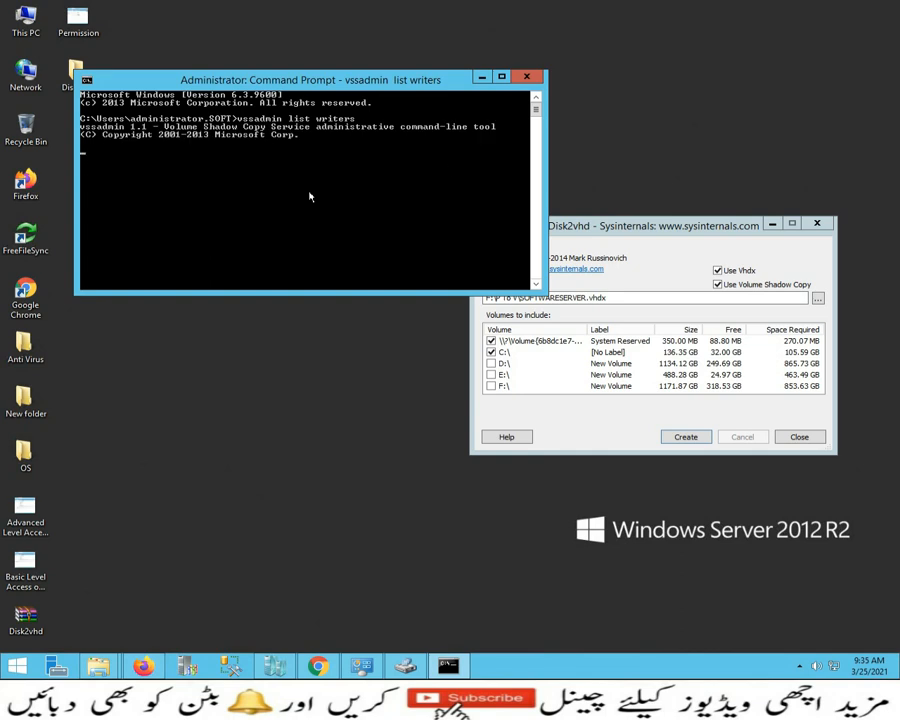
Enlarge the Command Prompt window and examine the state and last error of each VSS writer.
left_click(501, 77)
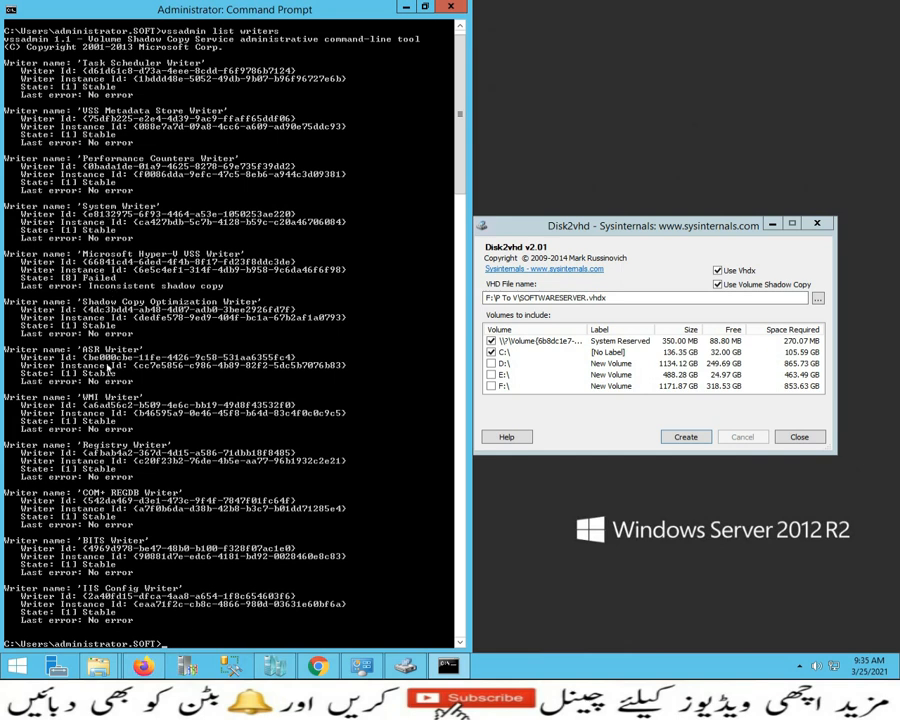
scroll(80, 260, "down", 3)
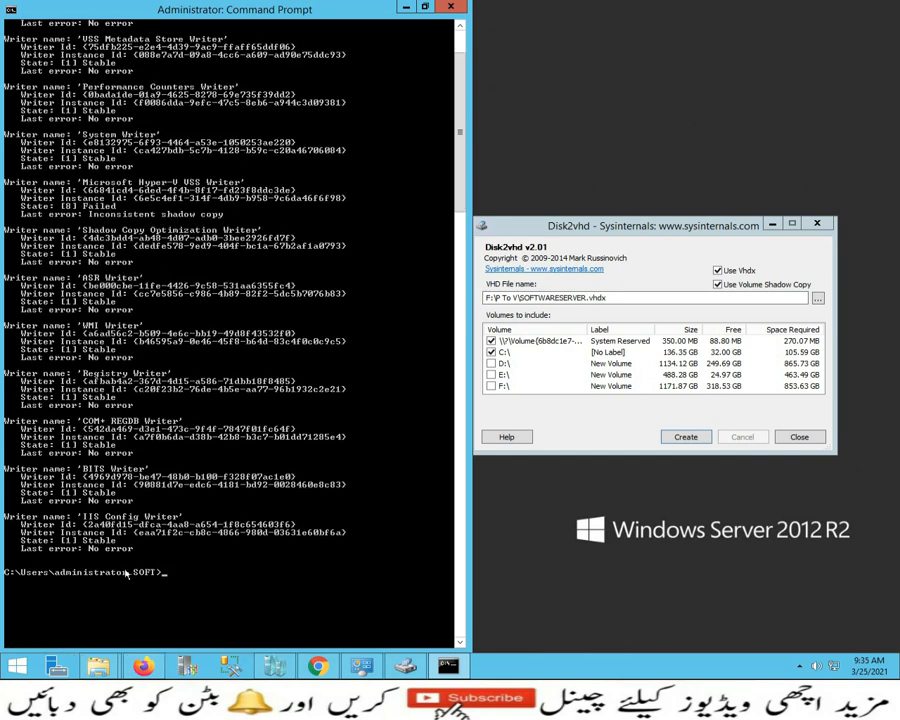
scroll(121, 316, "up", 3)
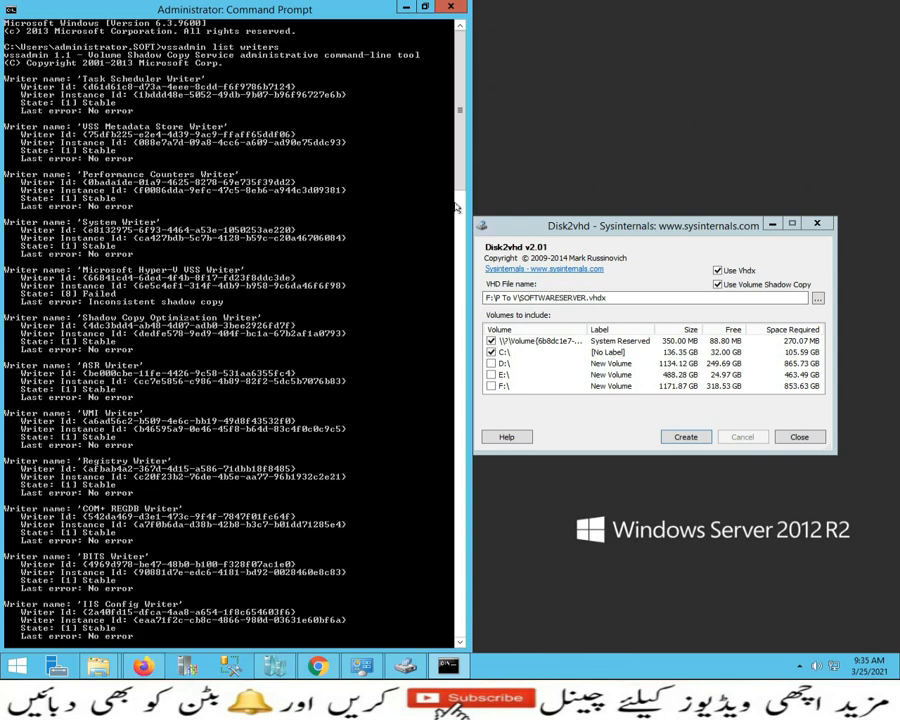
Minimize the Command Prompt, browse for the Disk2vhd output location and create a folder named p2v on the F: volume.
left_click(407, 7)
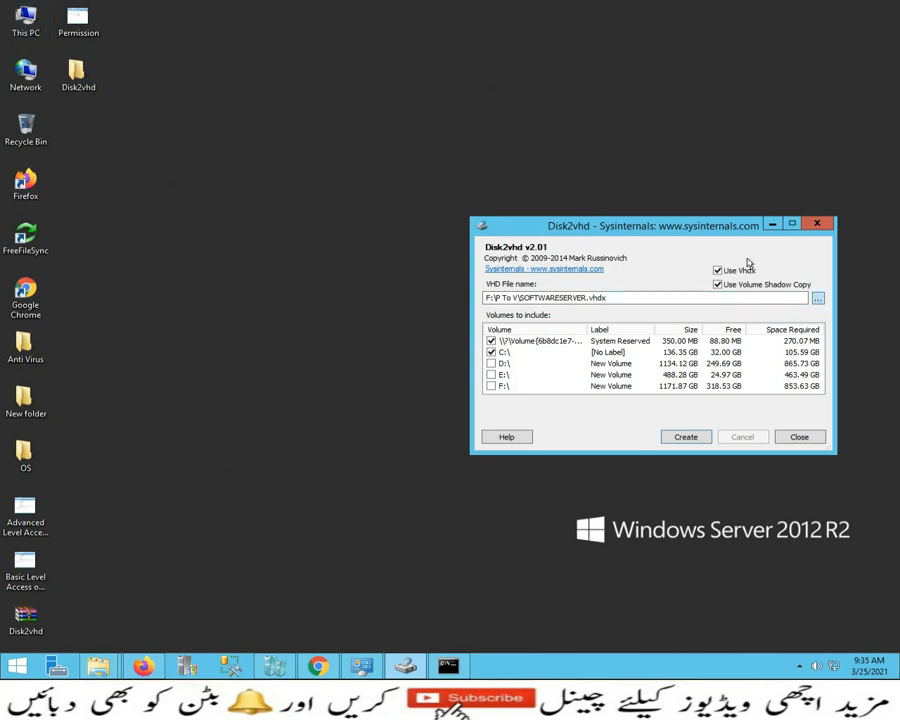
left_click_drag(705, 232, 542, 174)
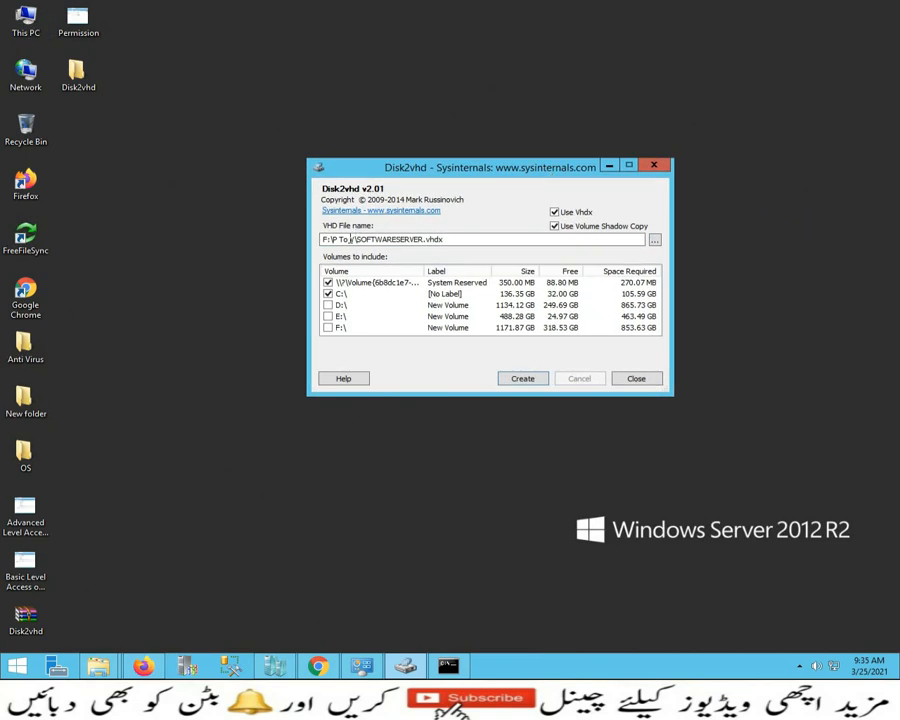
left_click(655, 240)
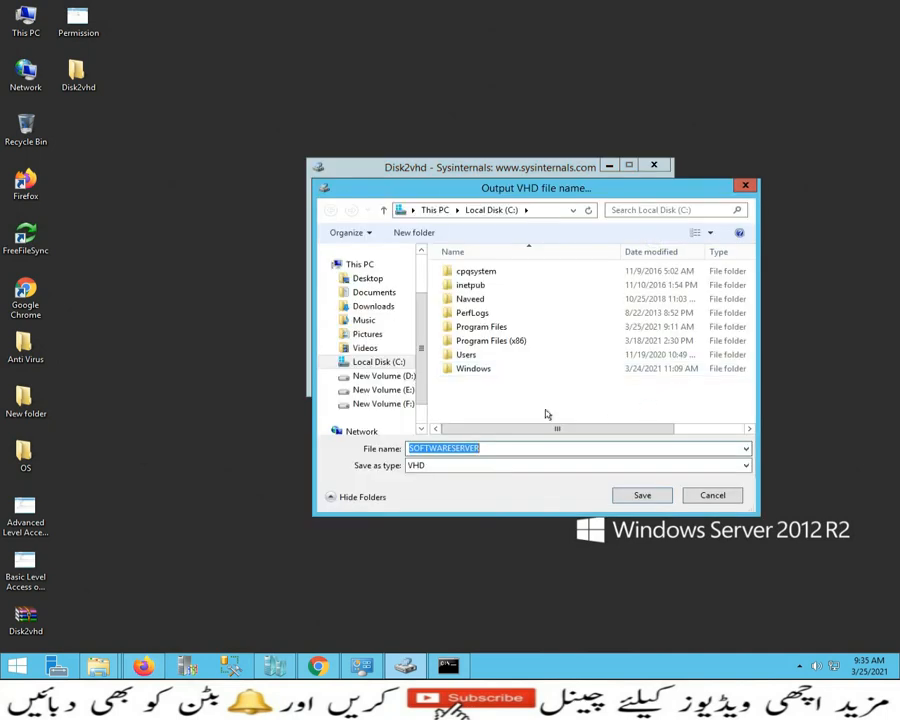
right_click(487, 355)
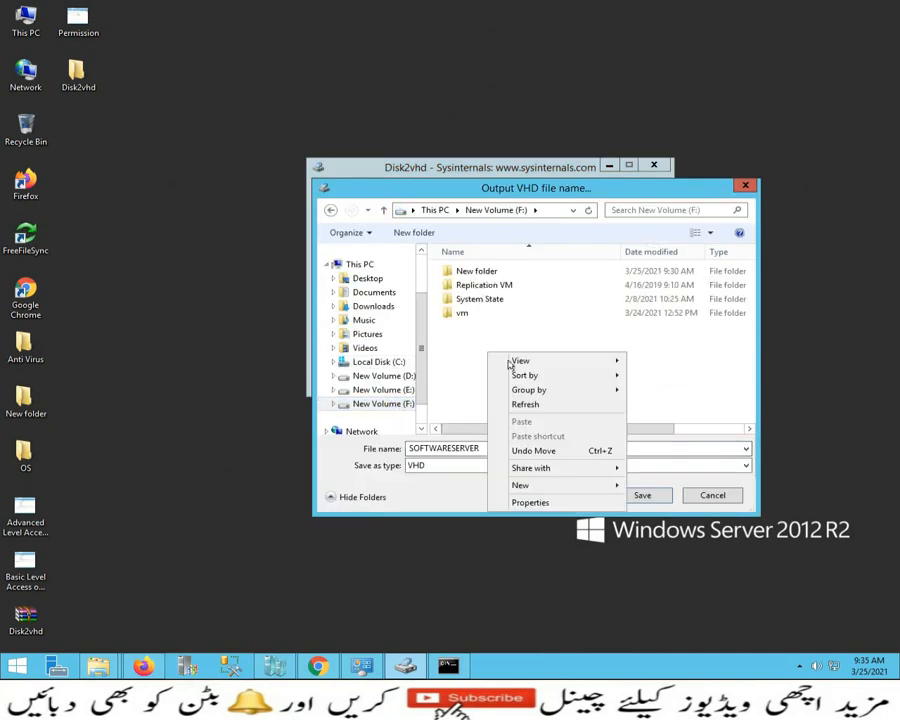
mouse_move(568, 484)
left_click(660, 486)
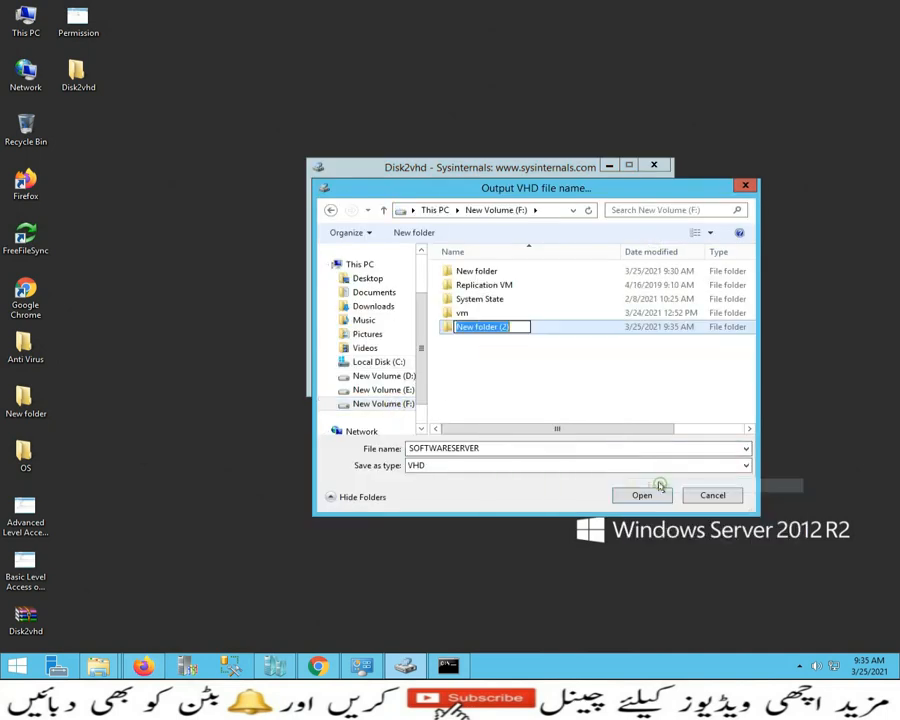
type("p2v")
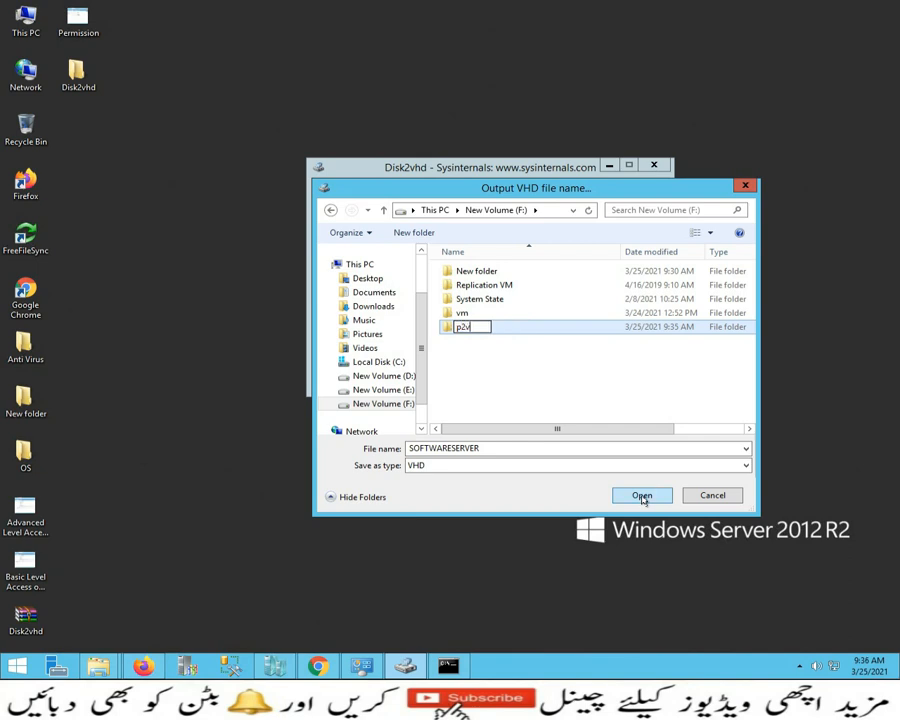
left_click(470, 347)
Save the VHDX output as SOFTWARESERVER in the F:\p2v folder and start creating the disk image.
double_click(460, 327)
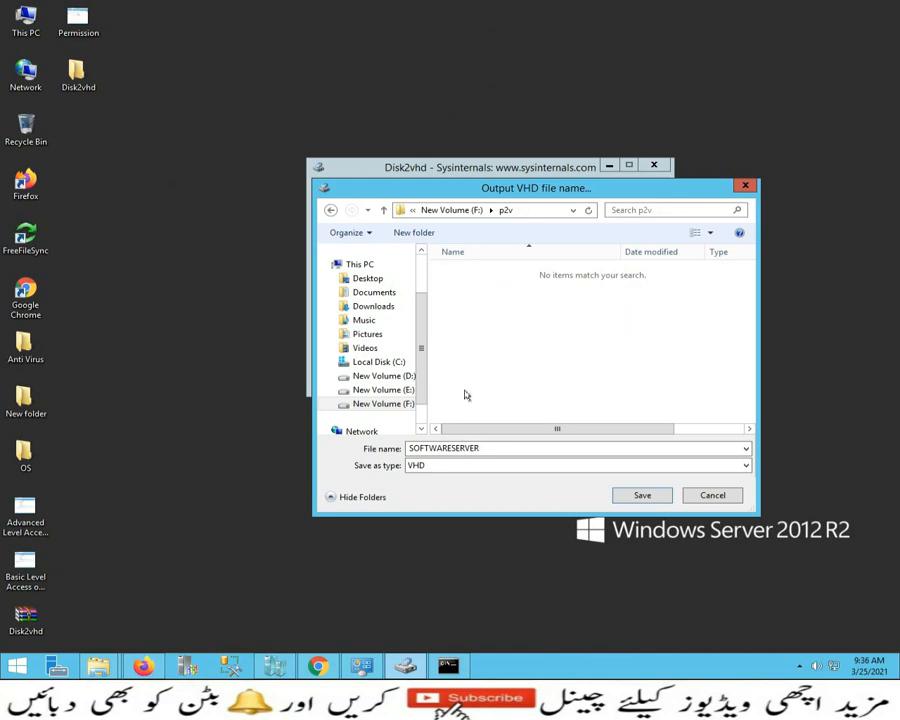
left_click(641, 497)
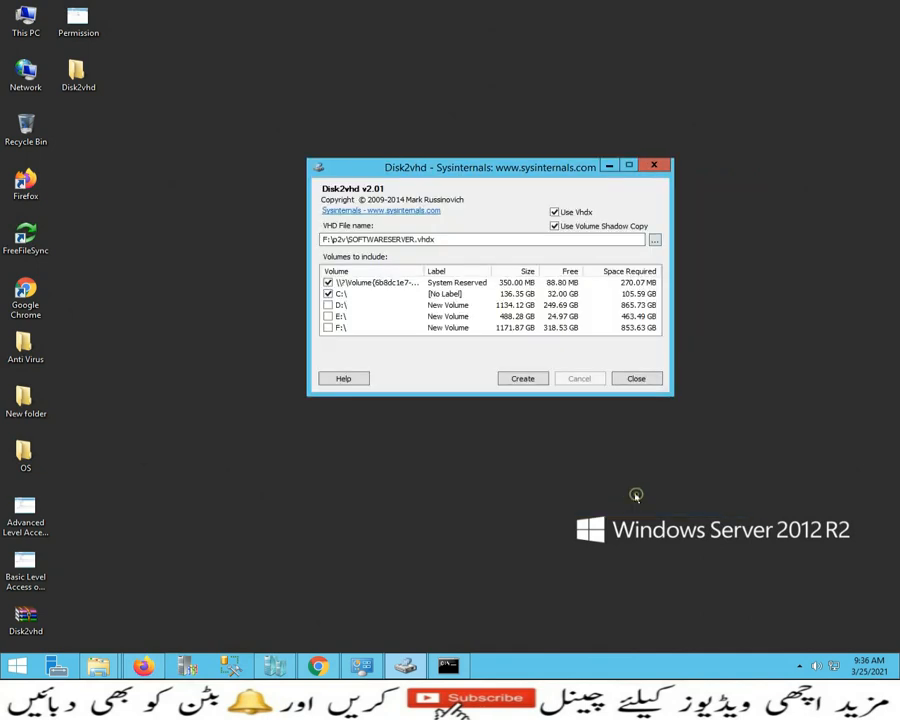
left_click(514, 379)
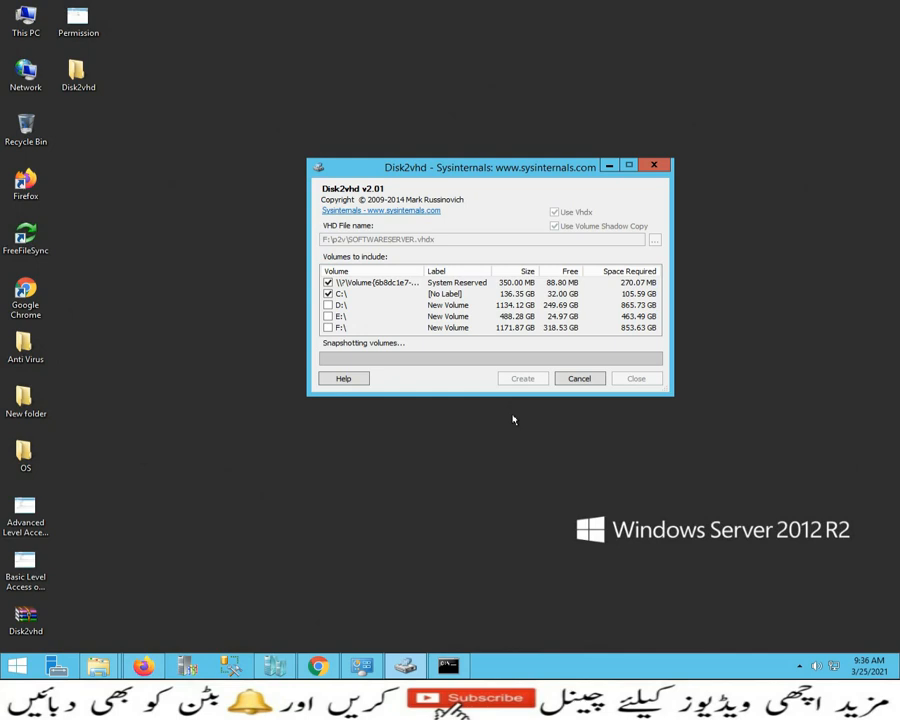
Move the Disk2vhd window aside and open Task Manager to view the server's performance during the conversion.
left_click_drag(552, 167, 318, 125)
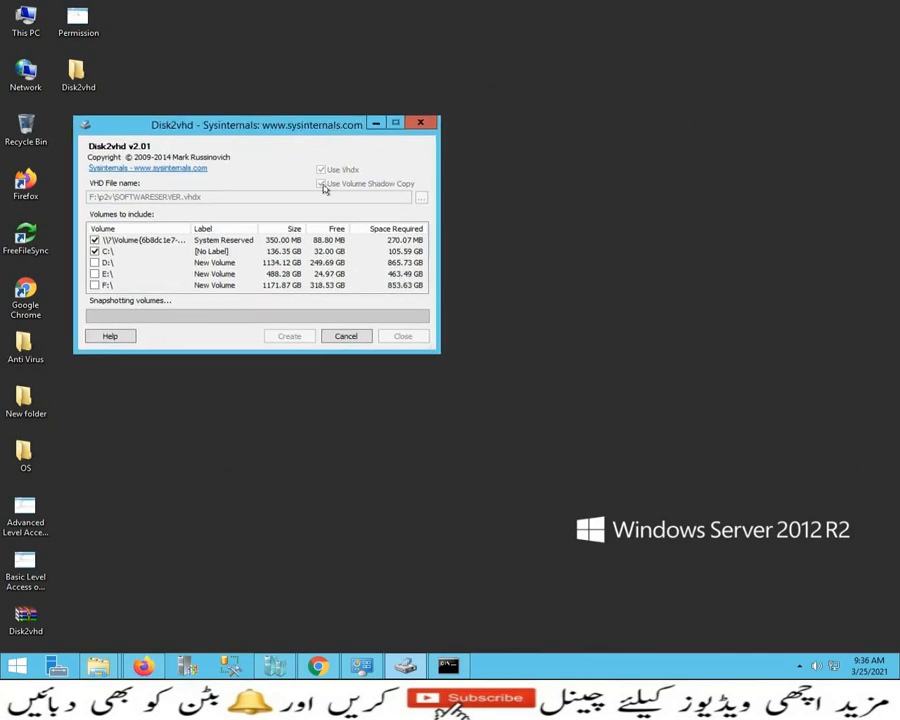
right_click(590, 675)
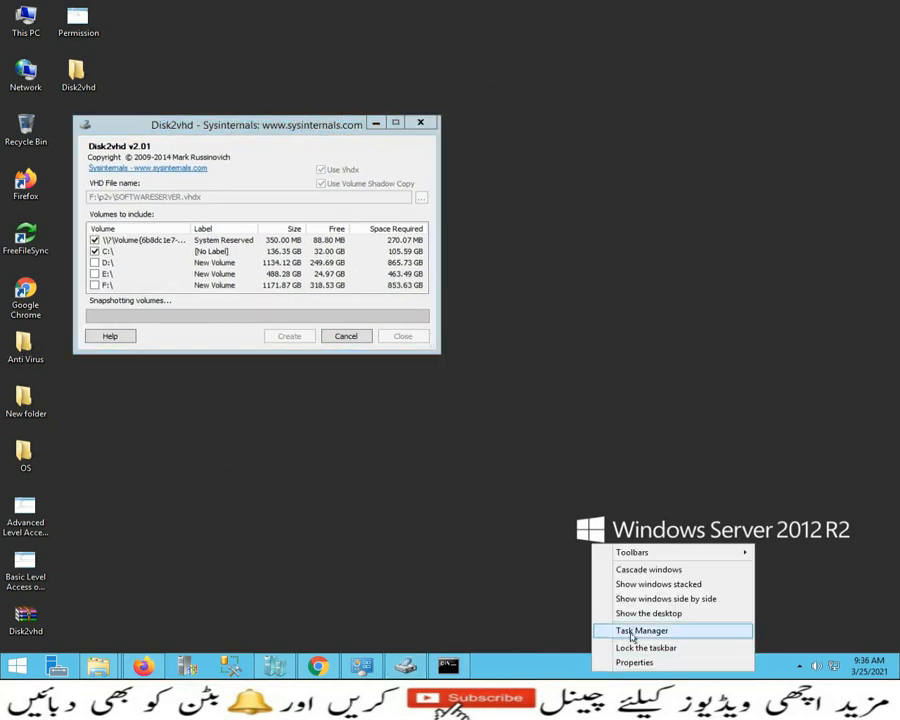
left_click(625, 629)
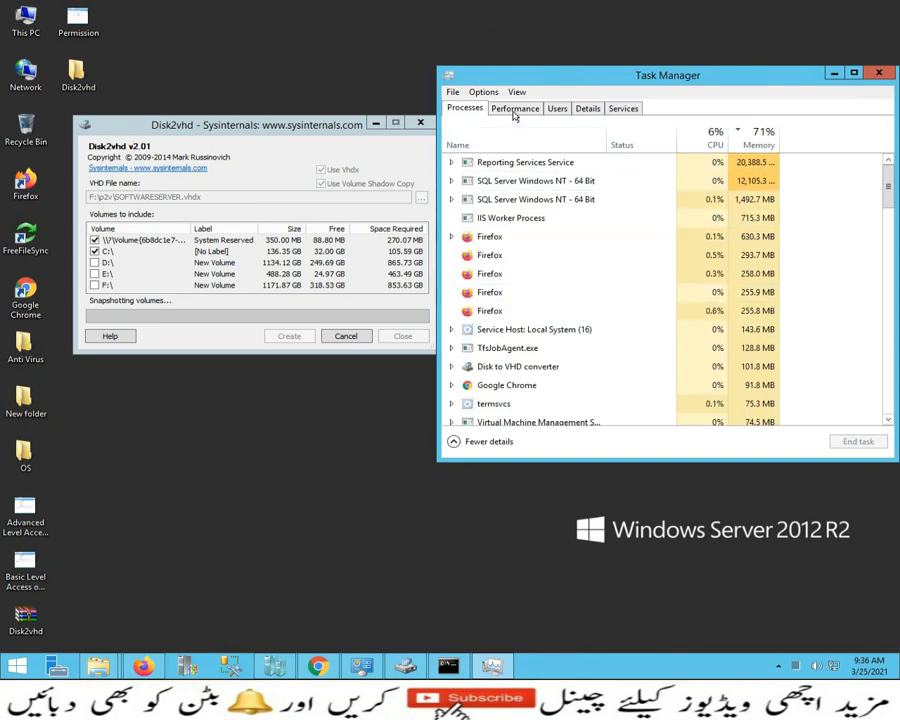
left_click(513, 112)
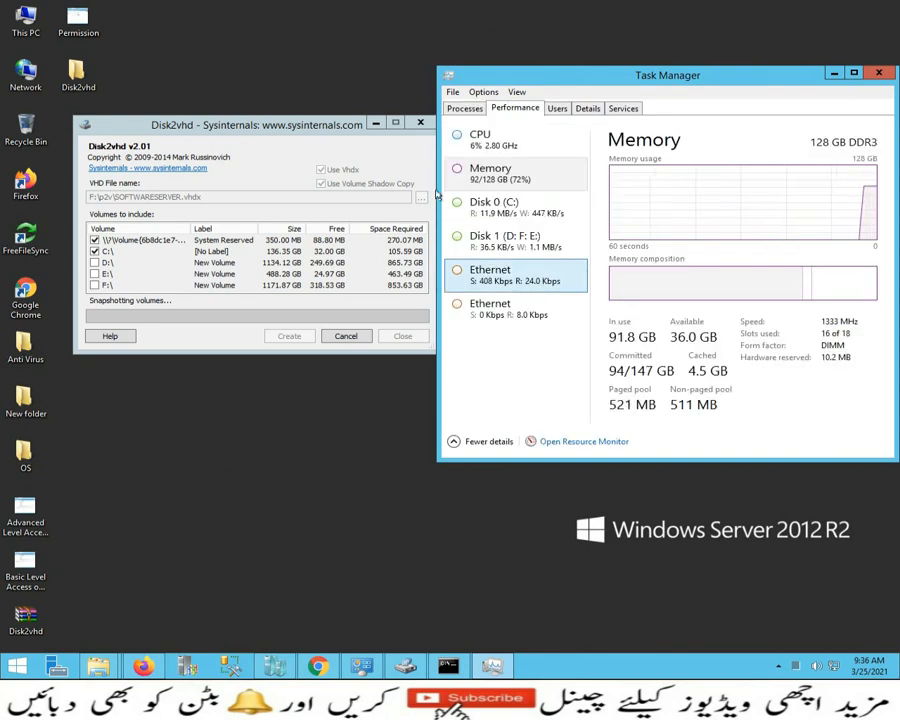
left_click_drag(332, 127, 305, 116)
left_click_drag(558, 82, 565, 82)
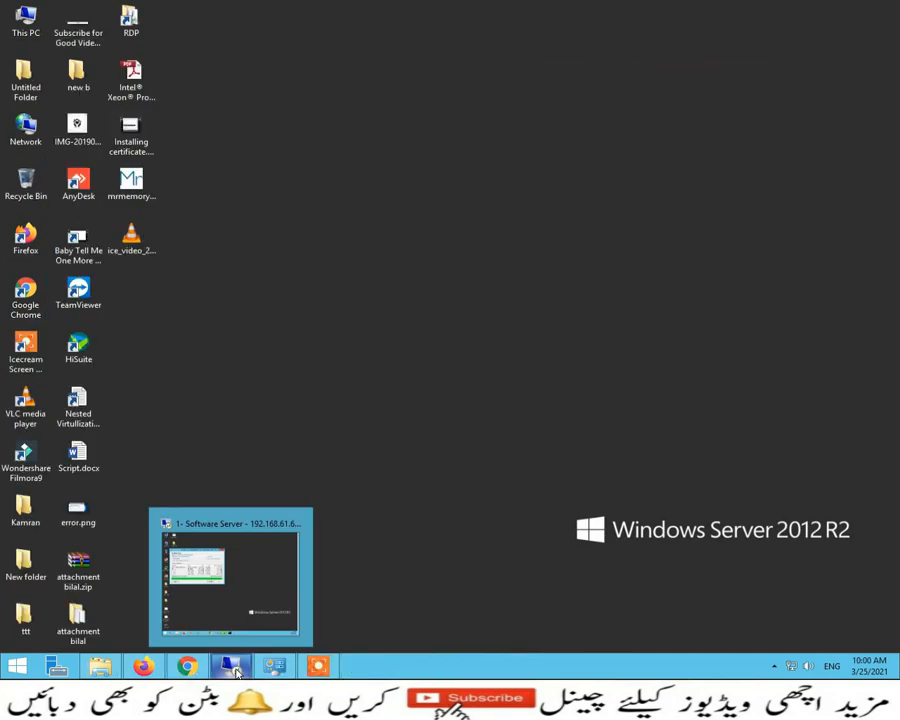
Return to the Software Server remote session, close Disk2vhd and open the F:\p2v folder in File Explorer.
left_click(236, 671)
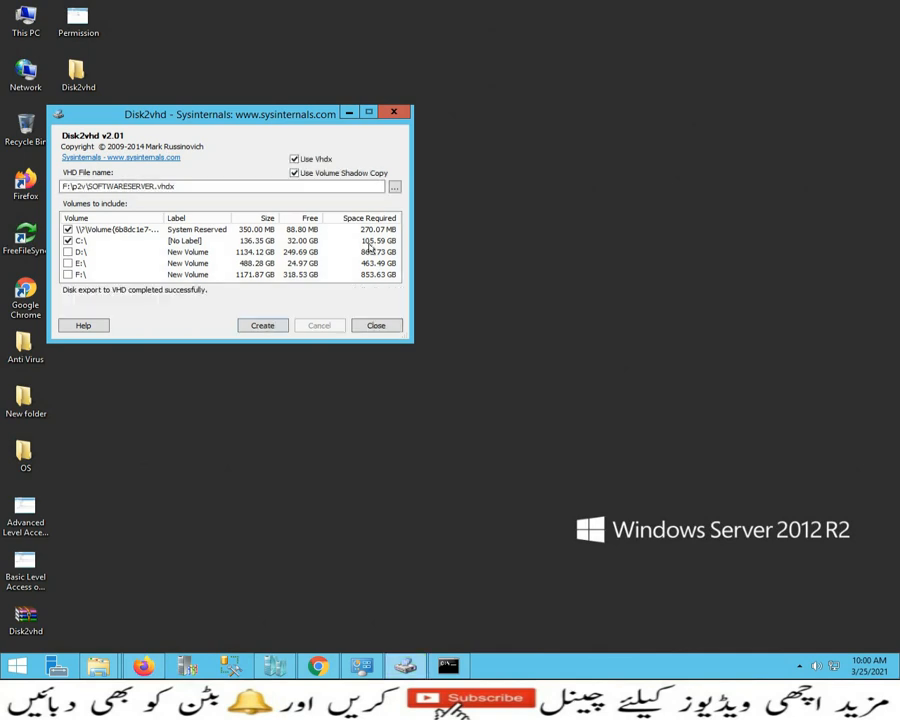
left_click(380, 328)
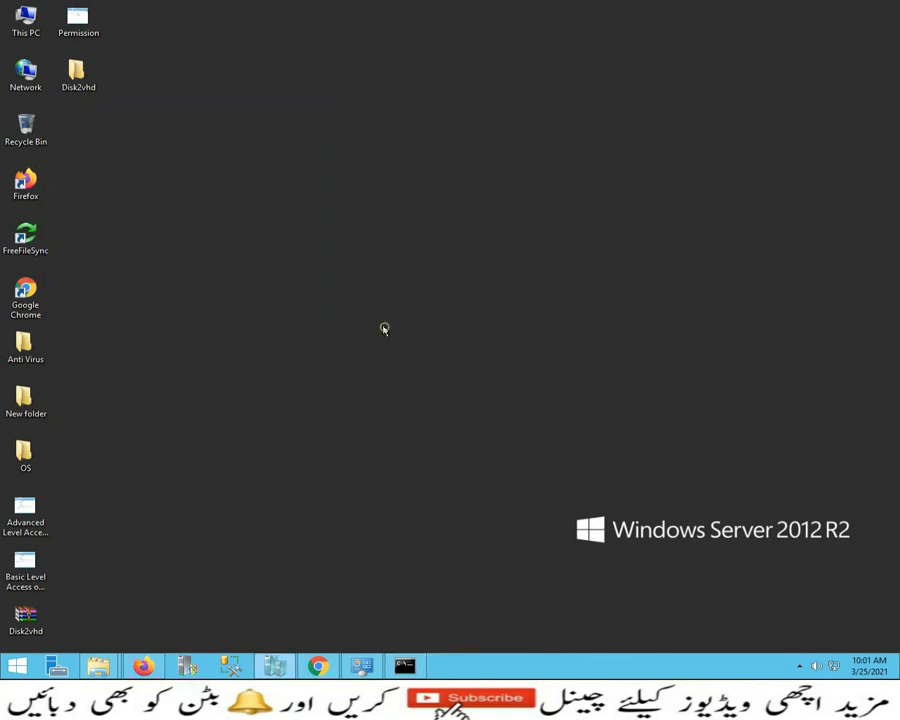
double_click(26, 20)
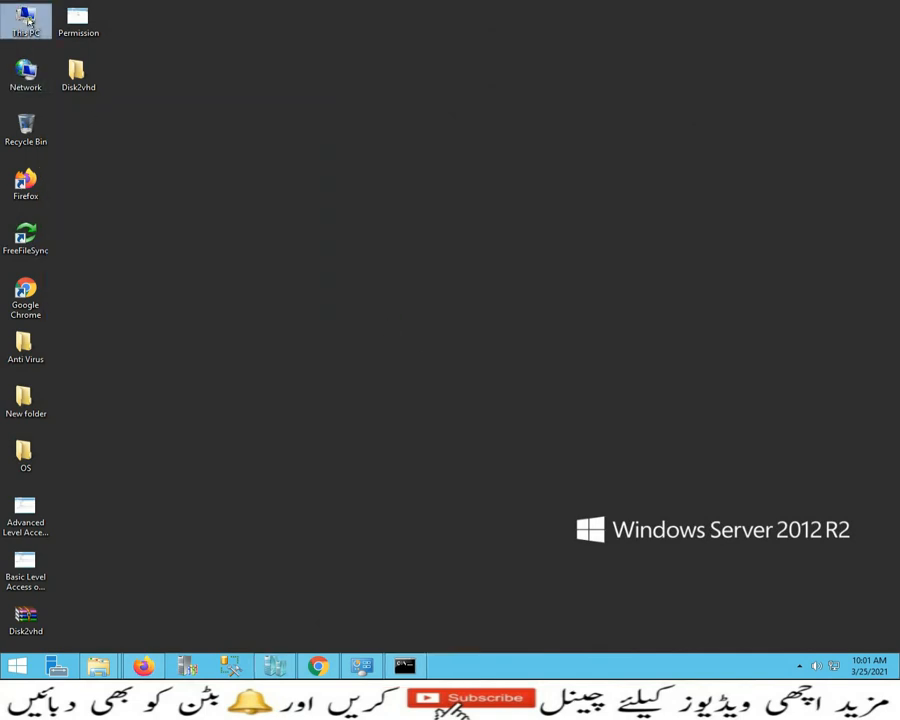
double_click(697, 388)
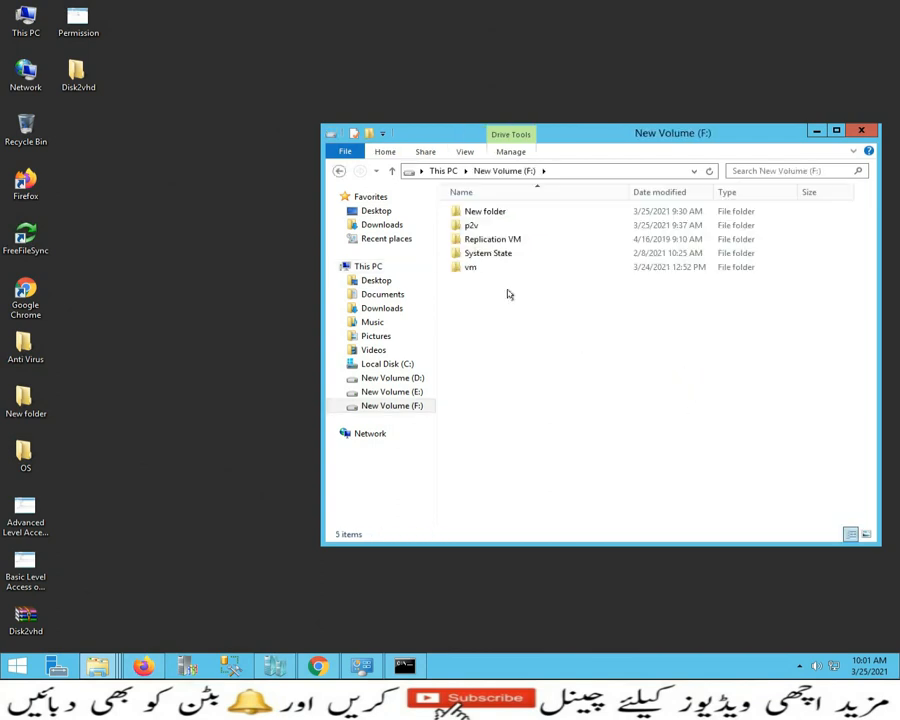
double_click(471, 226)
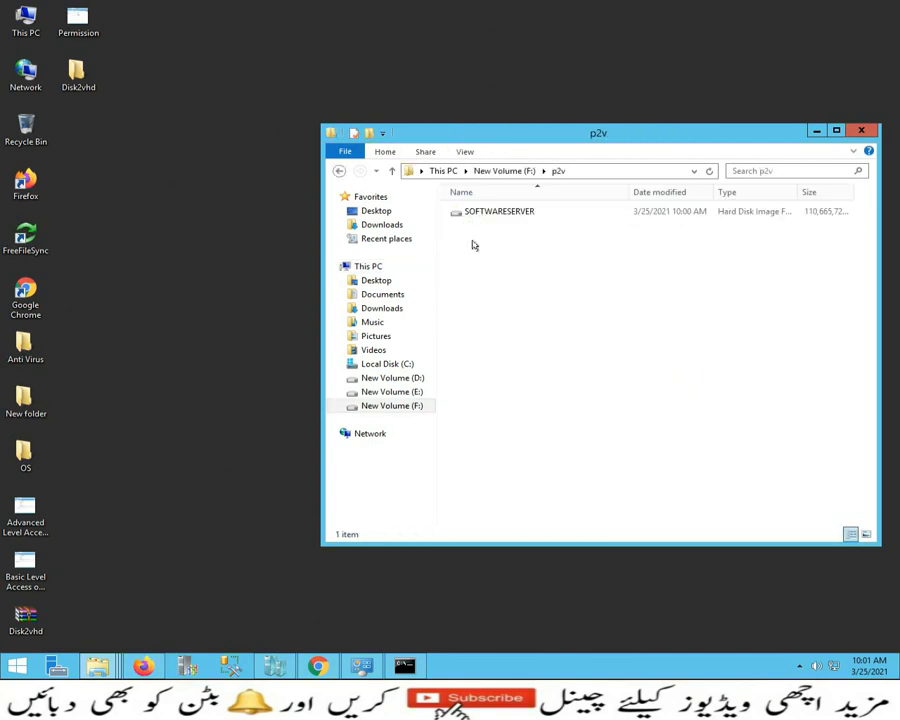
Examine the type, location and size of the SOFTWARESERVER disk image in its properties, closing the folder and the properties.
double_click(484, 213)
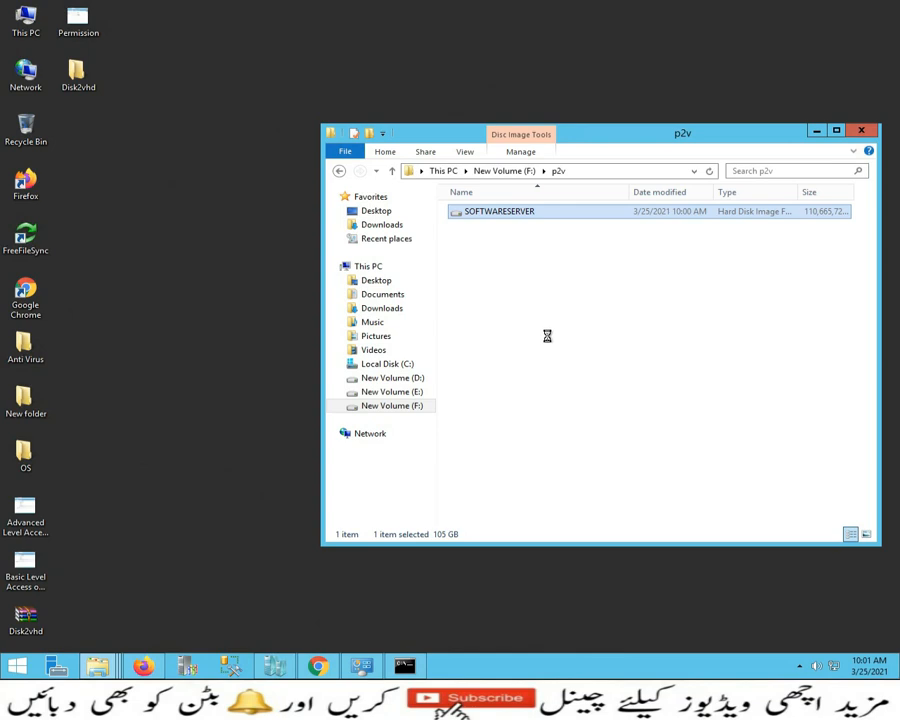
right_click(484, 212)
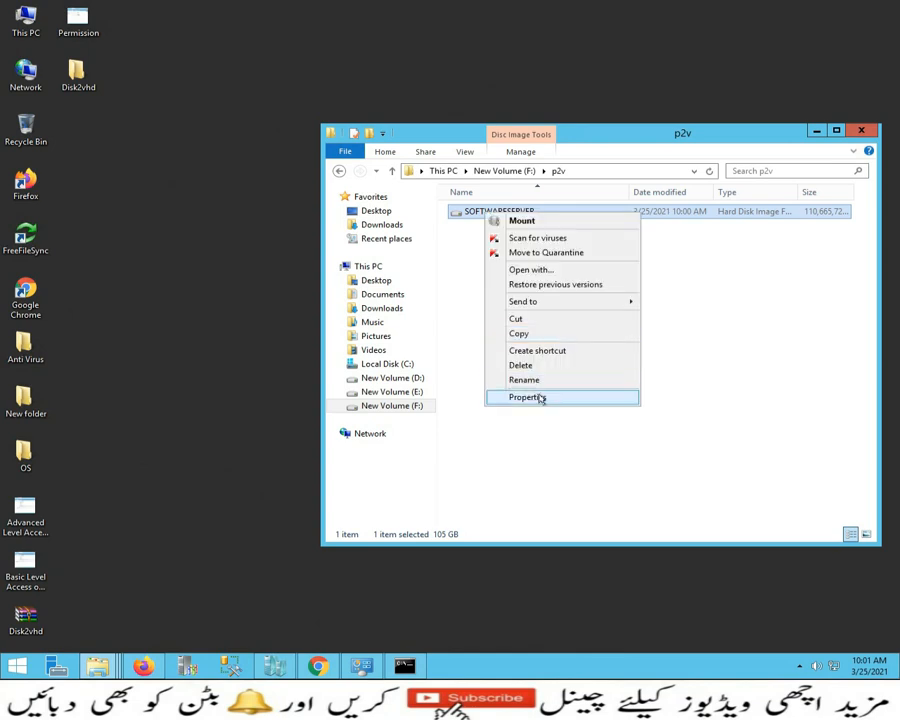
left_click(538, 396)
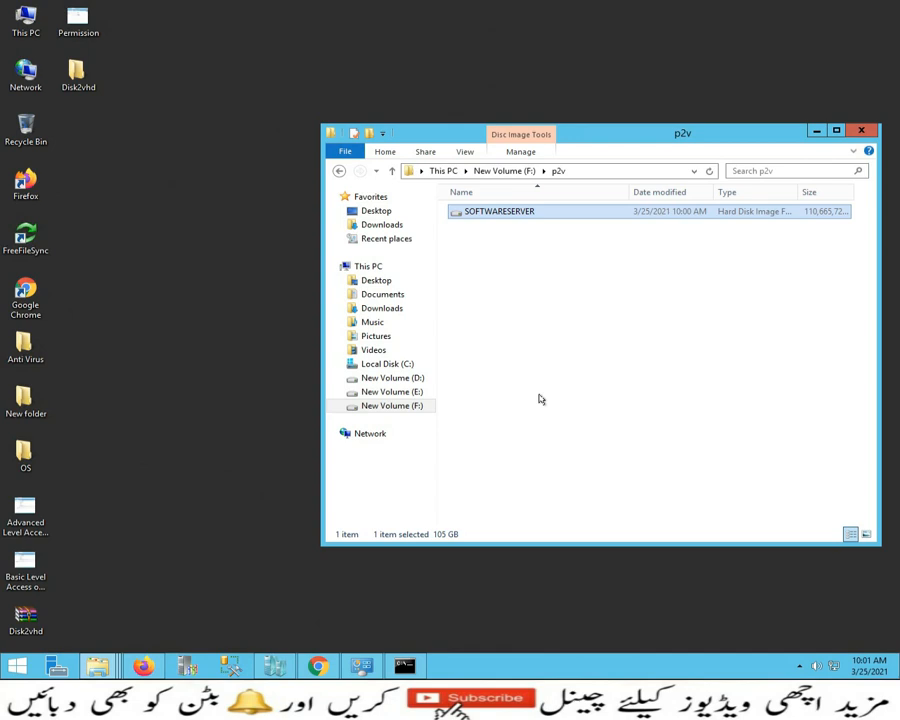
left_click_drag(629, 137, 566, 224)
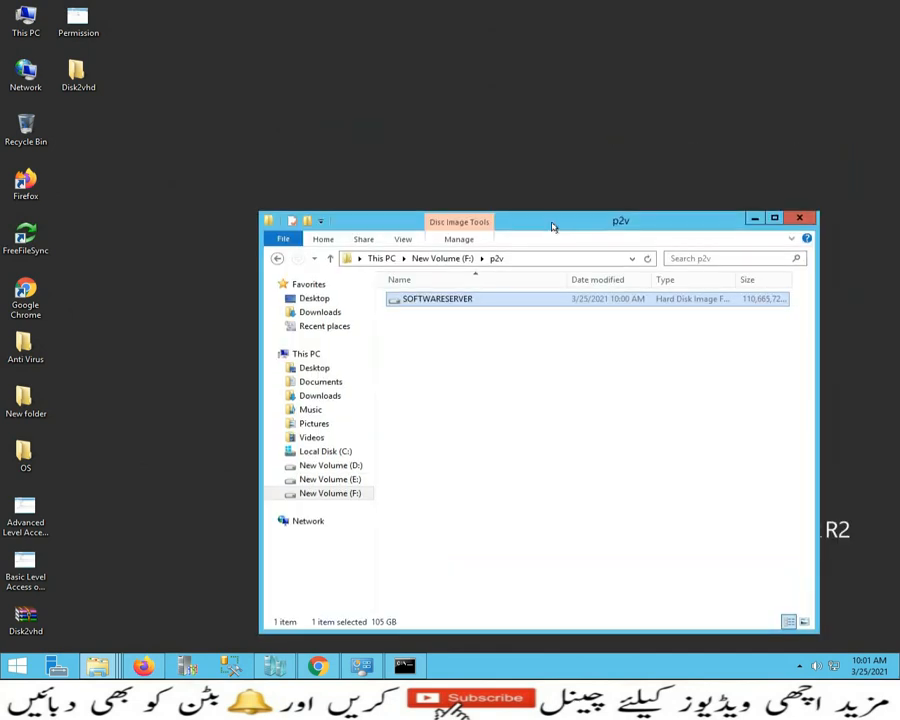
double_click(438, 302)
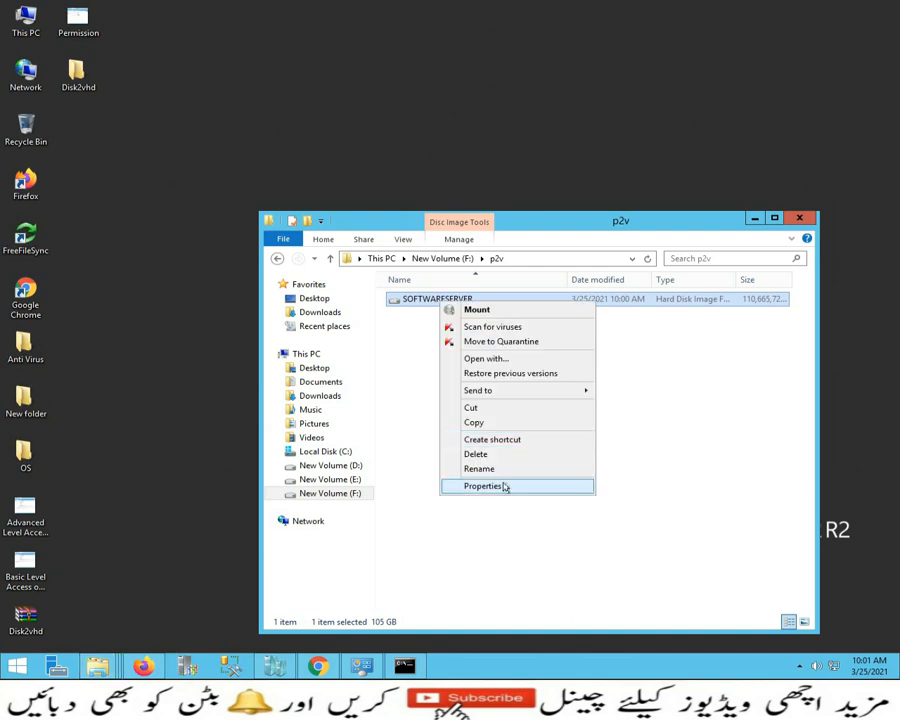
left_click(503, 486)
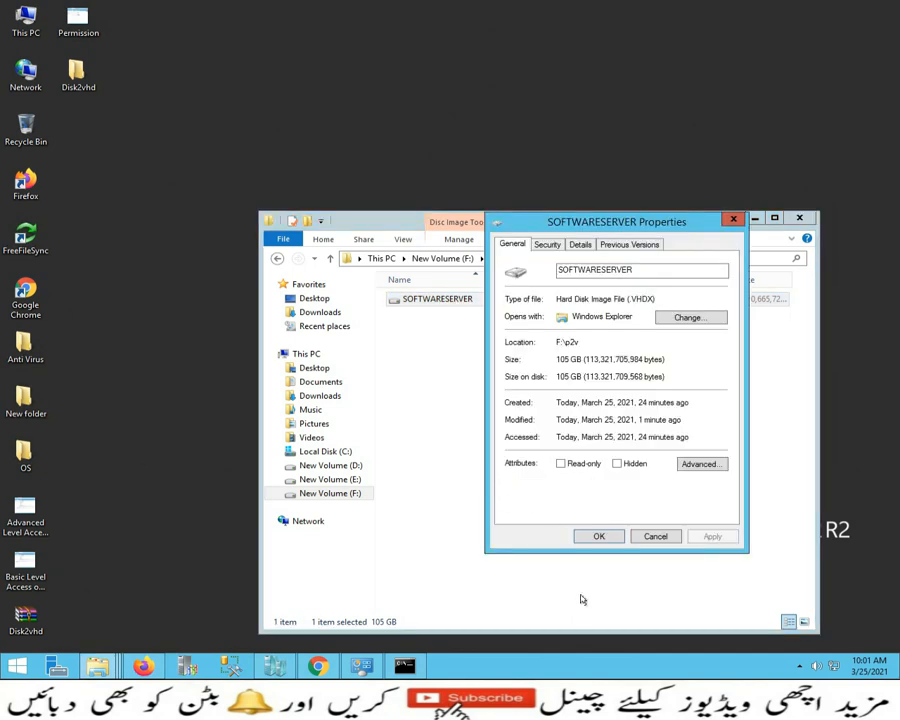
left_click(580, 594)
left_click(750, 218)
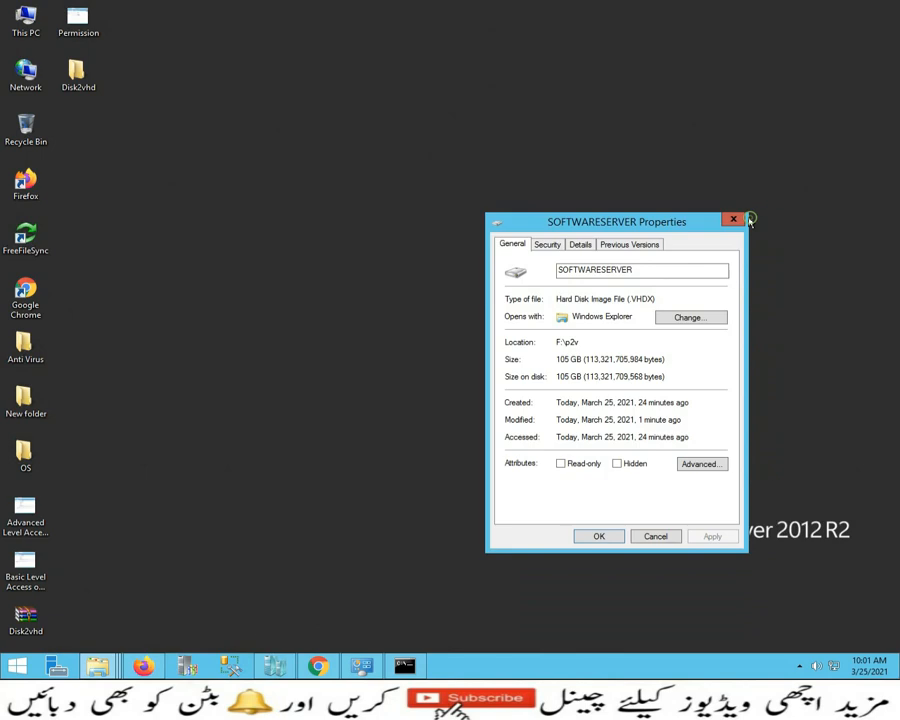
left_click_drag(647, 226, 468, 92)
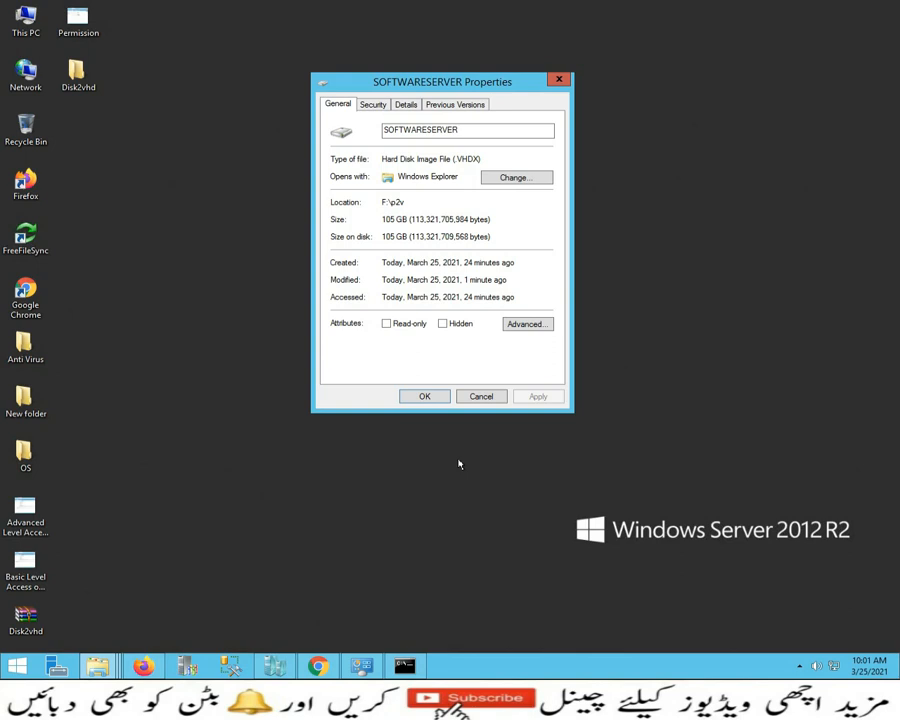
left_click(481, 396)
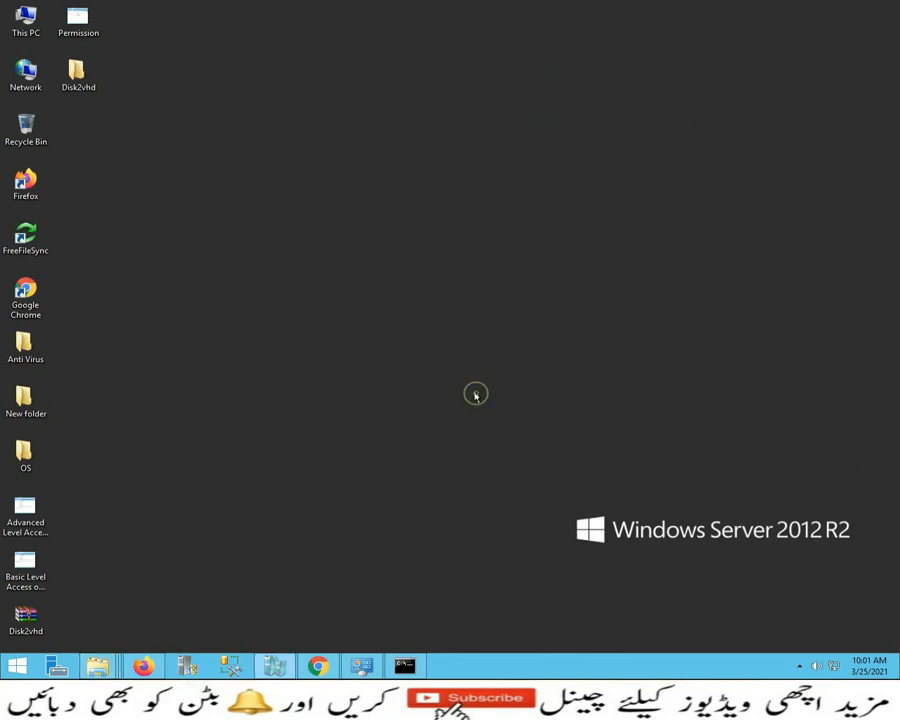
Switch to Hyper-V Manager, start a new virtual machine and name it A-P2V.
left_click(275, 666)
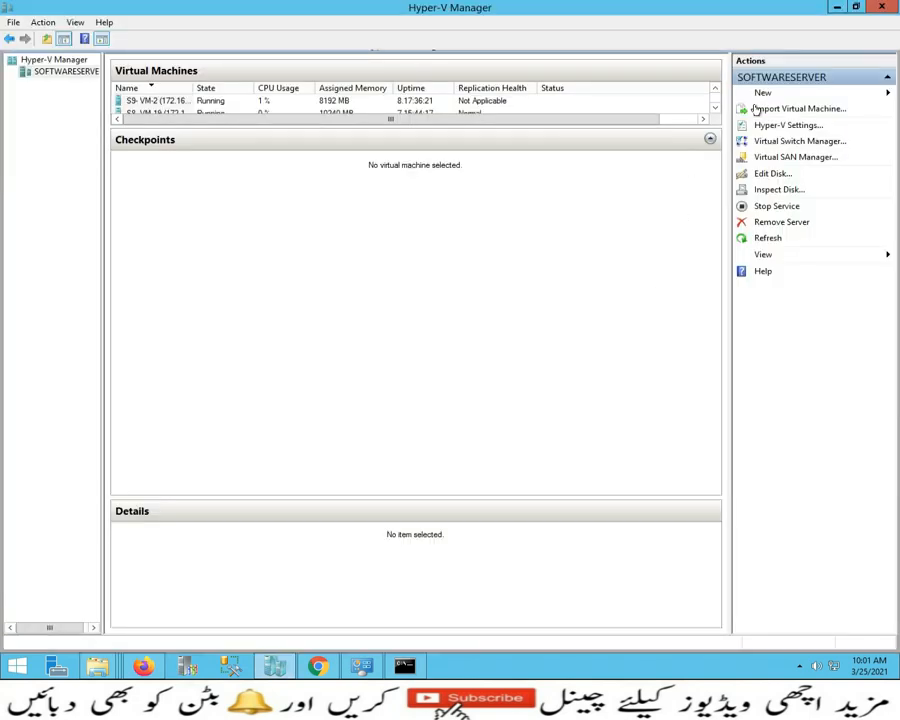
left_click(766, 93)
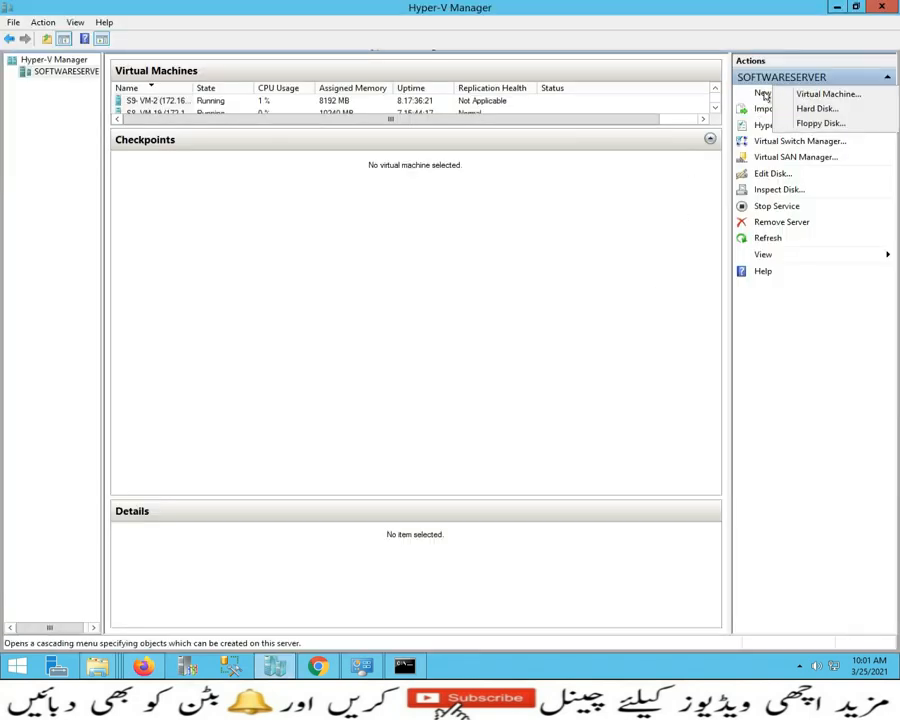
left_click(818, 96)
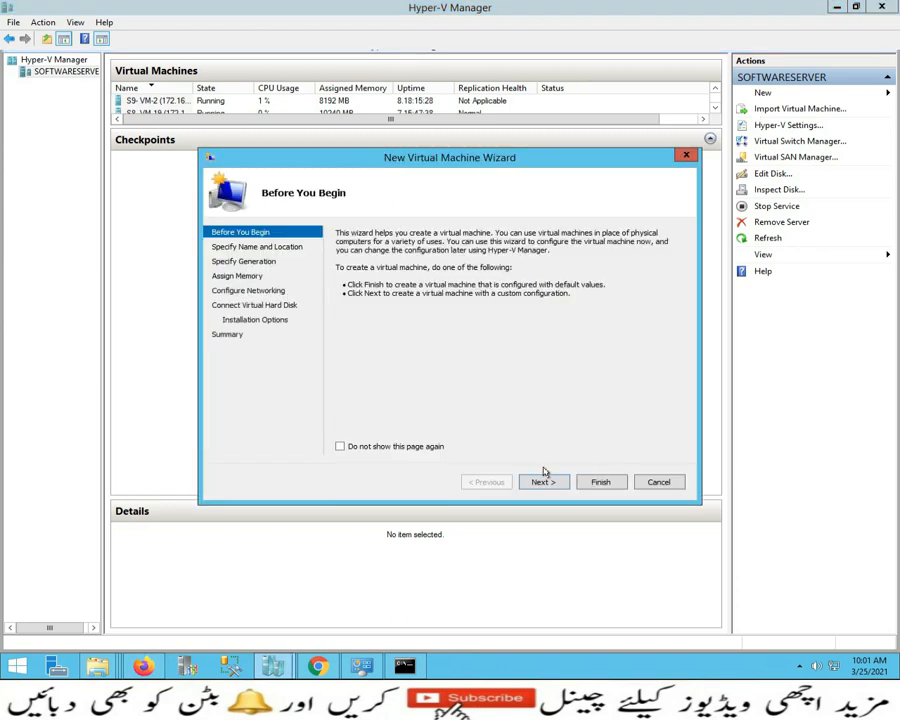
left_click(543, 482)
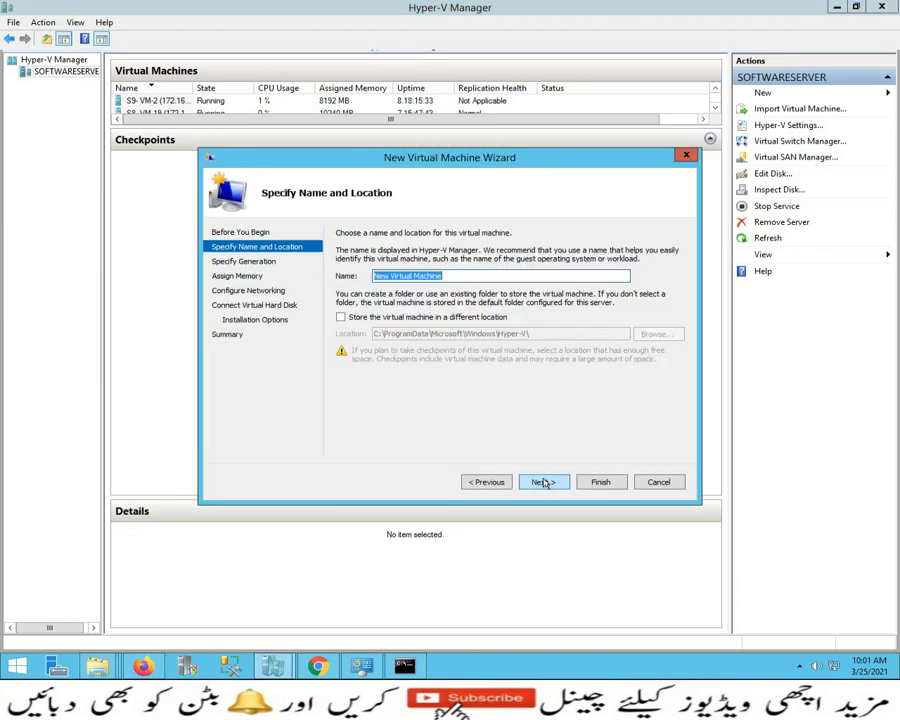
type("a-P2V")
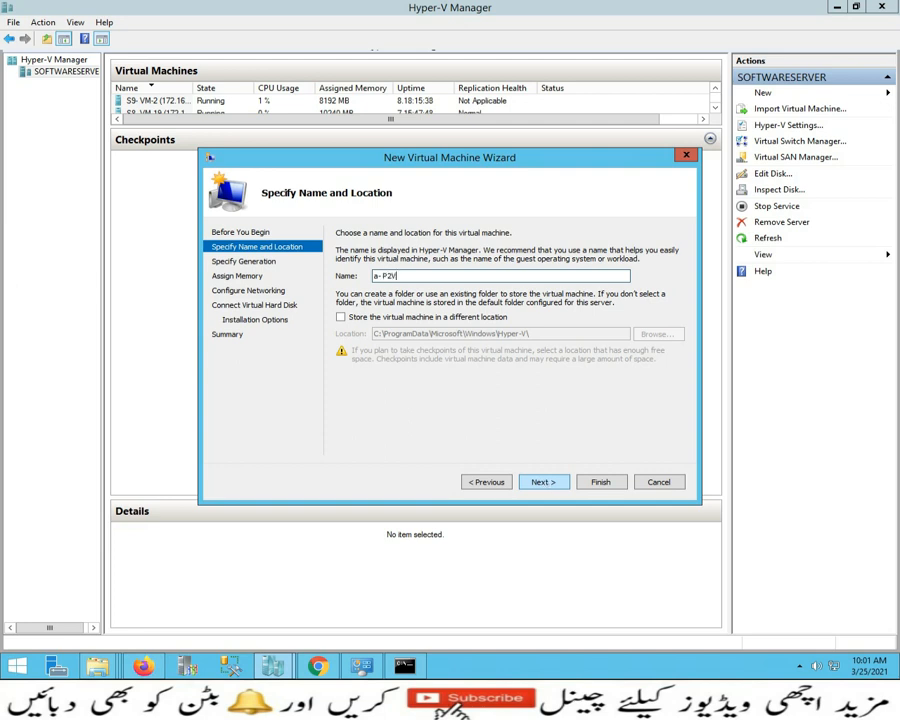
left_click(378, 277)
key("BackSpace")
type("A")
Store the new virtual machine in a different location, the F:\p2v folder, and continue to the generation choice.
left_click(372, 316)
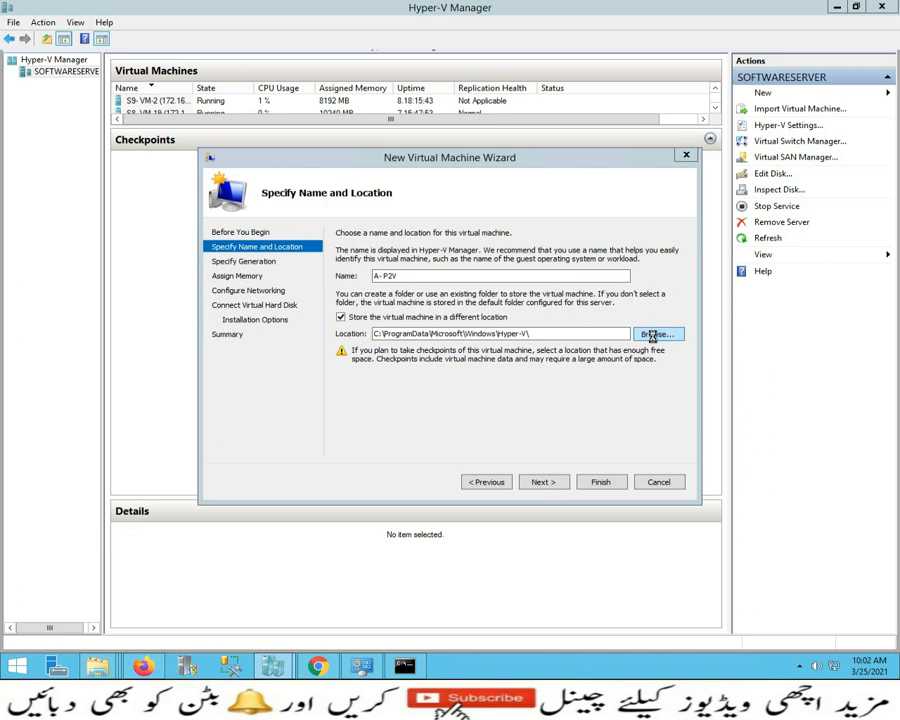
left_click_drag(362, 314, 360, 388)
left_click(288, 393)
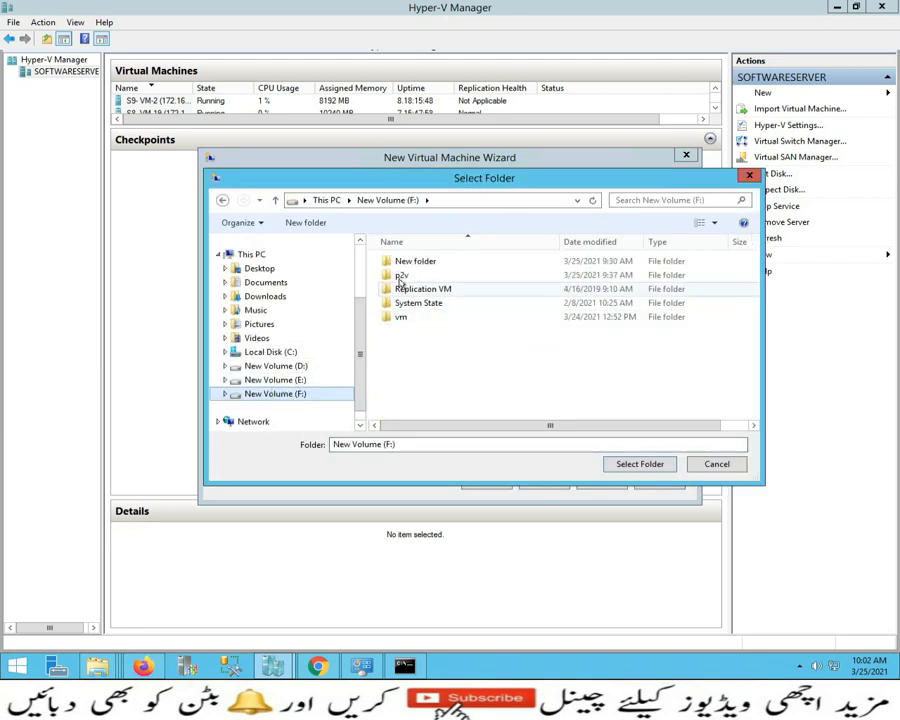
left_click(401, 276)
double_click(401, 276)
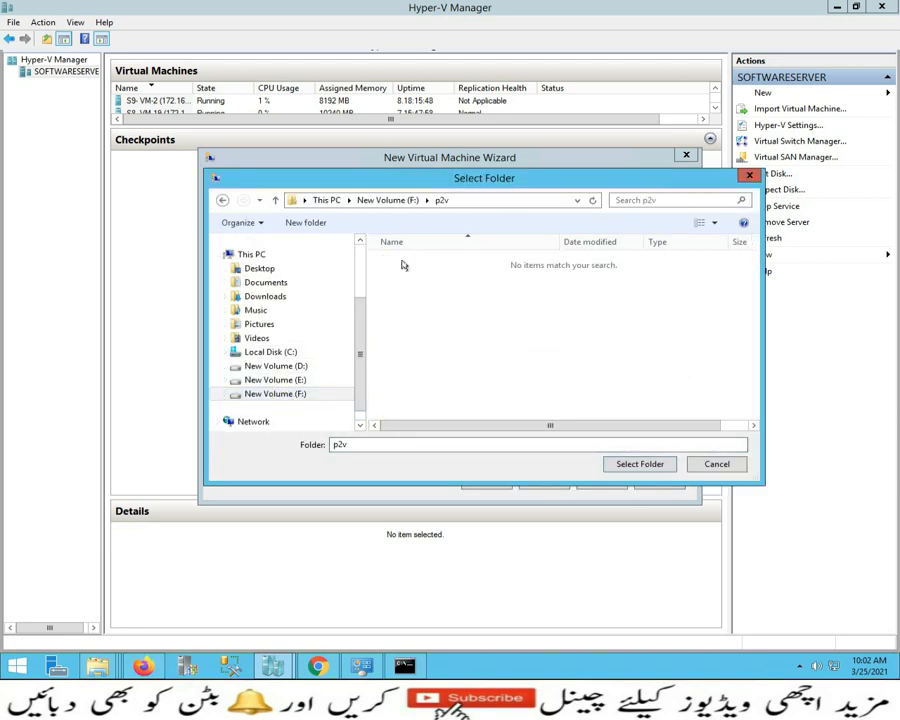
left_click(620, 465)
left_click(542, 481)
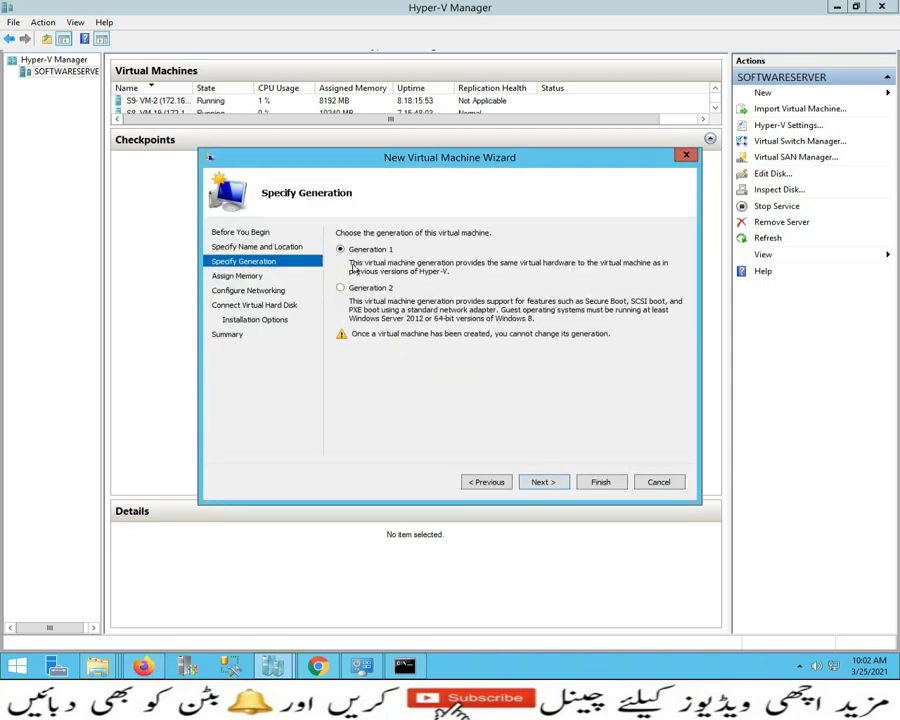
Keep Generation 1, assign 8192 MB of startup memory and leave the network adapter not connected.
left_click(540, 483)
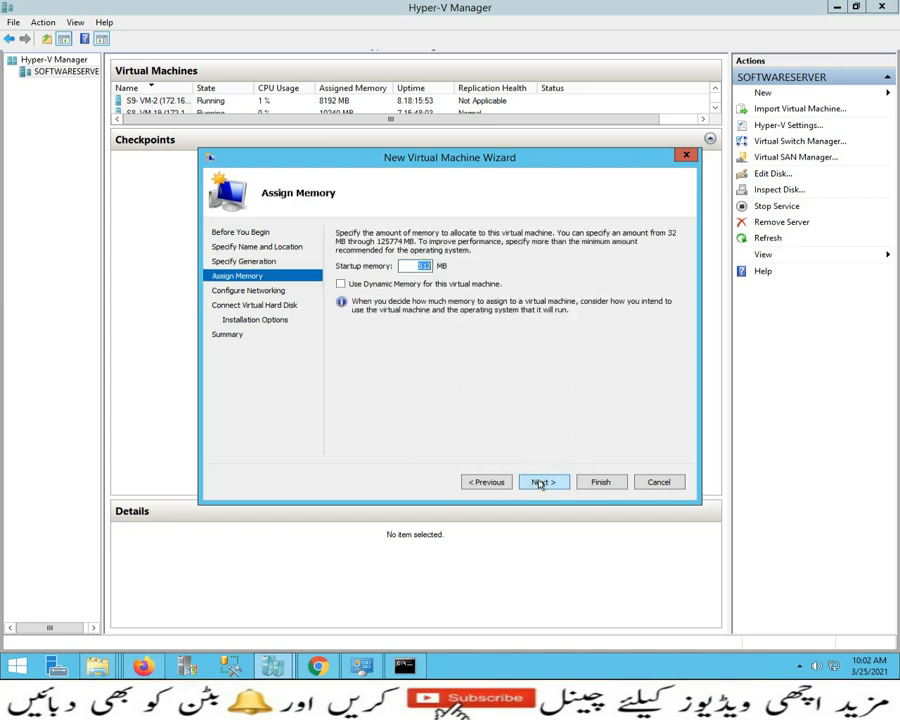
type("8192")
left_click(545, 484)
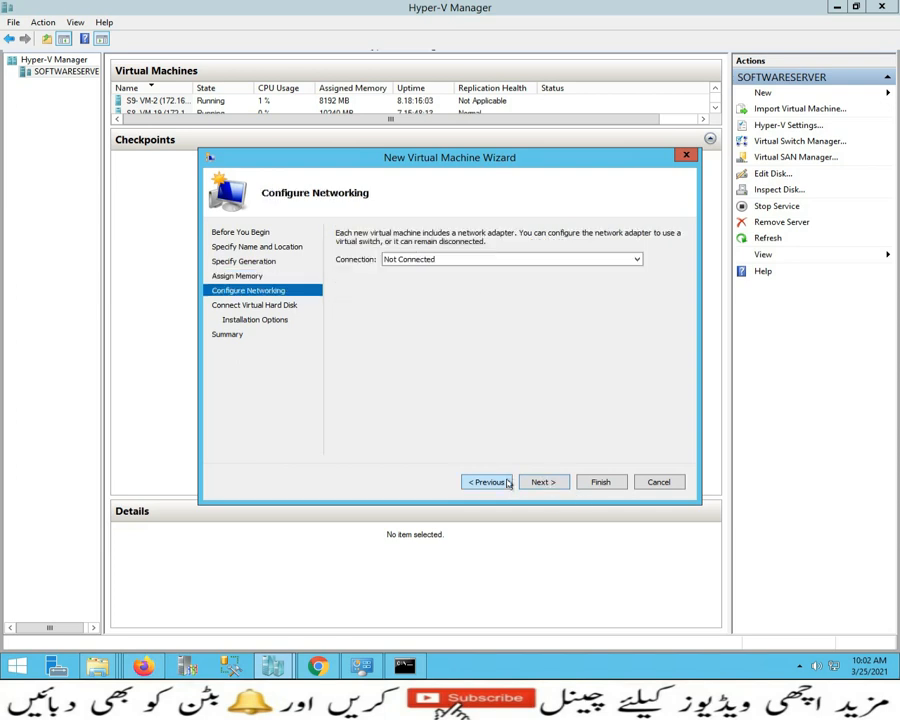
left_click(533, 482)
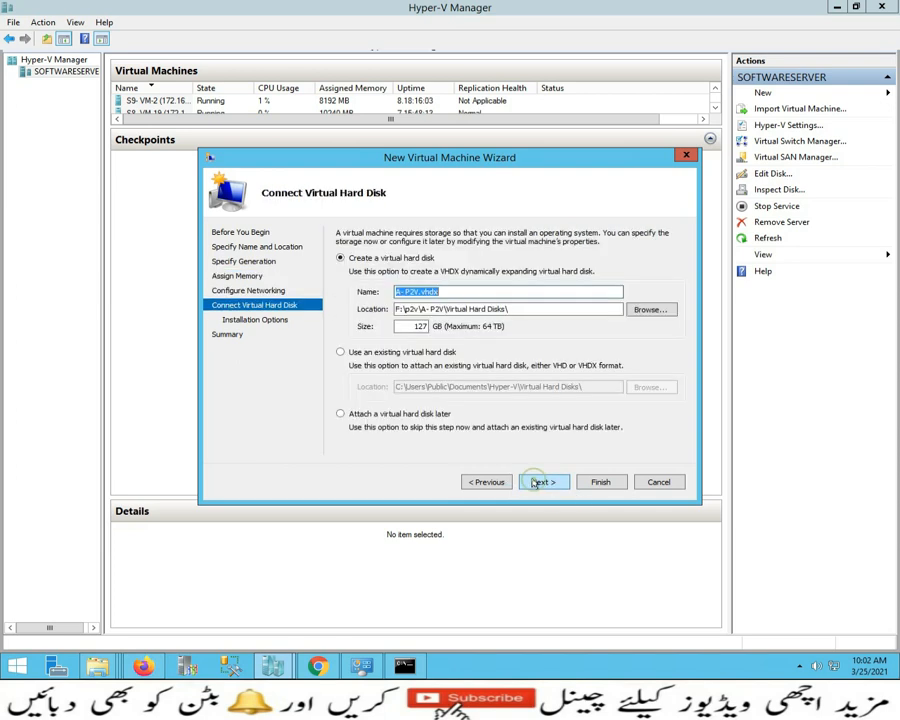
Attach the existing virtual hard disk SOFTWARESERVER from F:\p2v and finish creating the virtual machine.
left_click(363, 353)
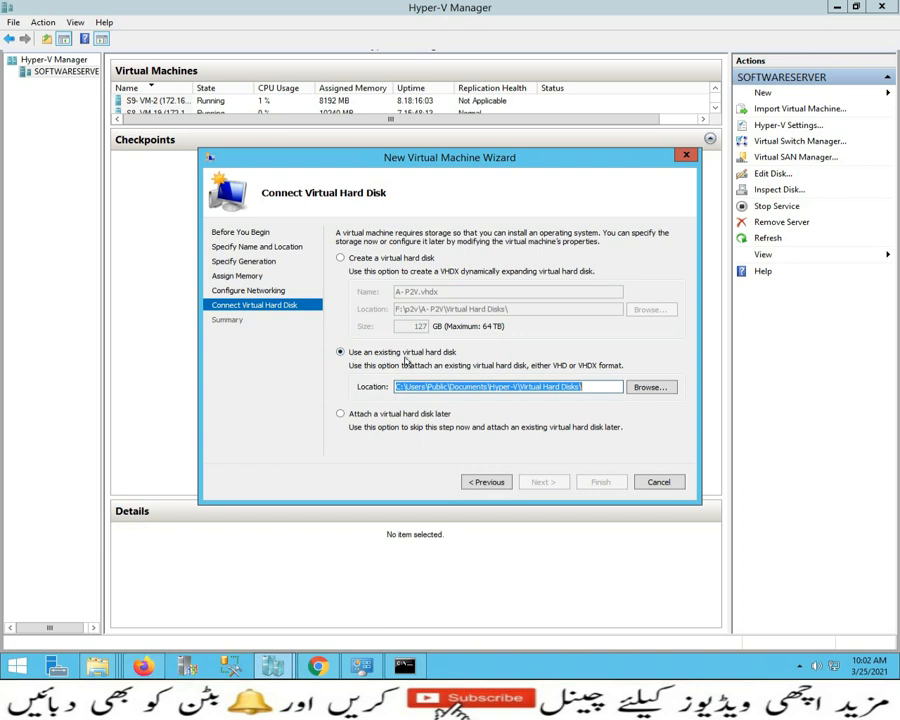
left_click(660, 389)
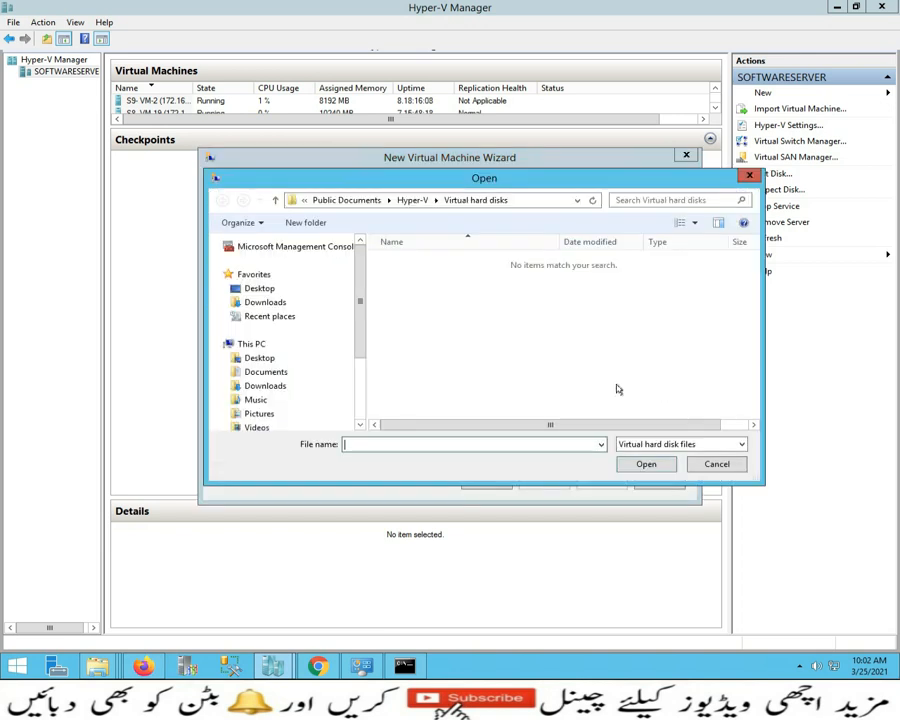
scroll(360, 296, "down", 2)
left_click(255, 394)
double_click(400, 276)
double_click(405, 262)
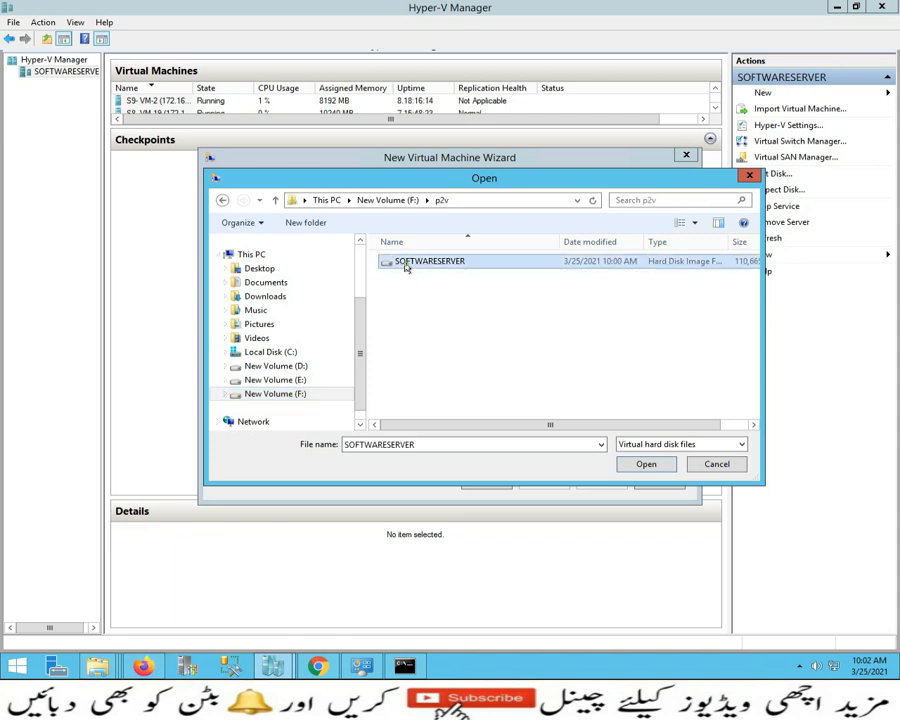
left_click(540, 483)
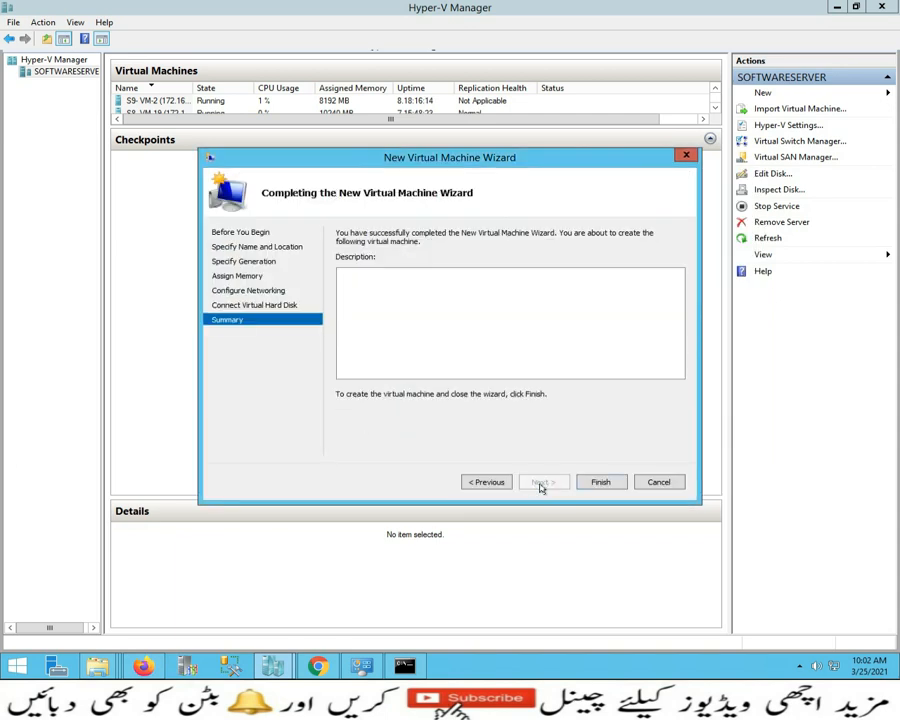
left_click(596, 483)
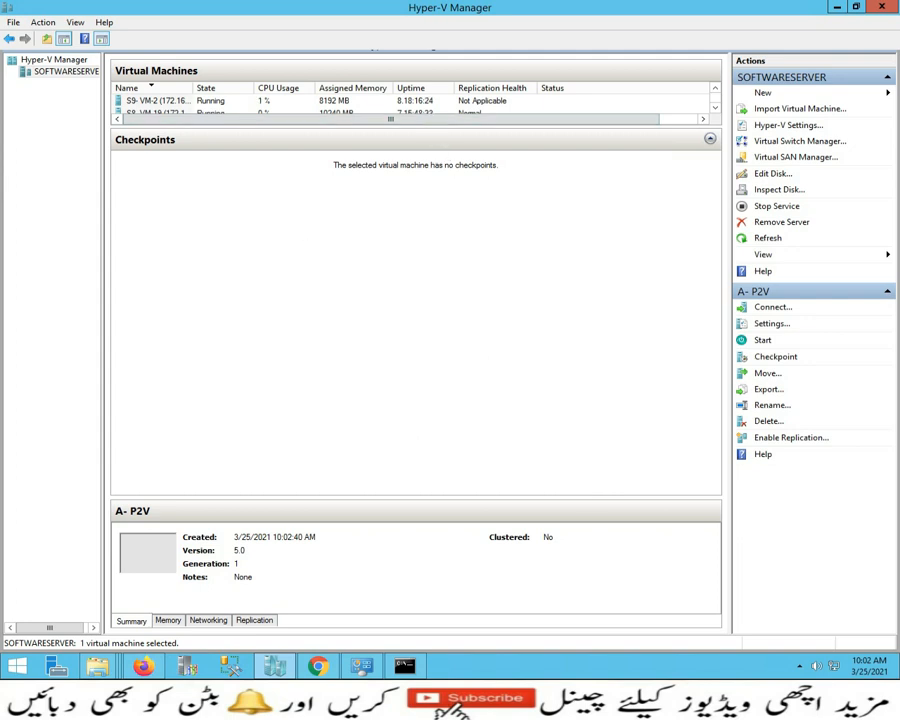
left_click(593, 5)
mouse_move(231, 665)
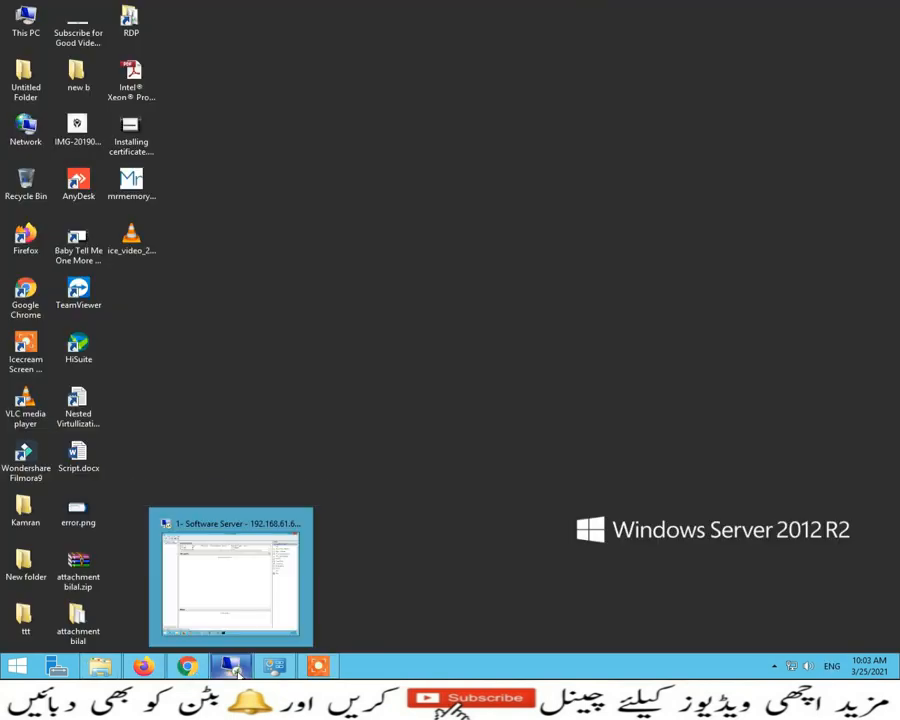
left_click(269, 605)
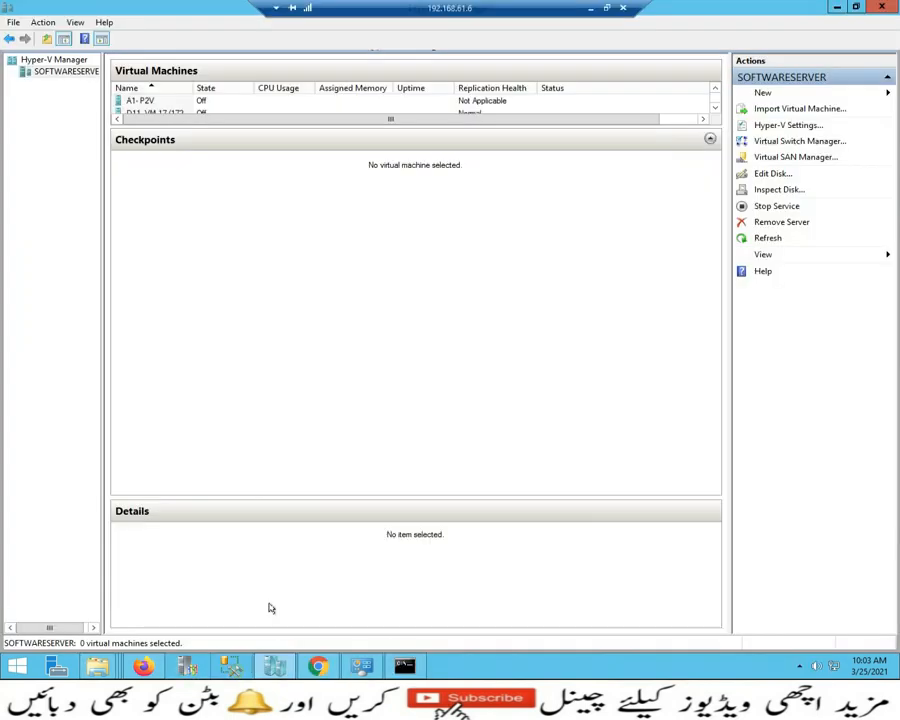
In the settings of the A1- P2V virtual machine, set the number of virtual processors to 7.
left_click(138, 100)
right_click(146, 100)
left_click(185, 124)
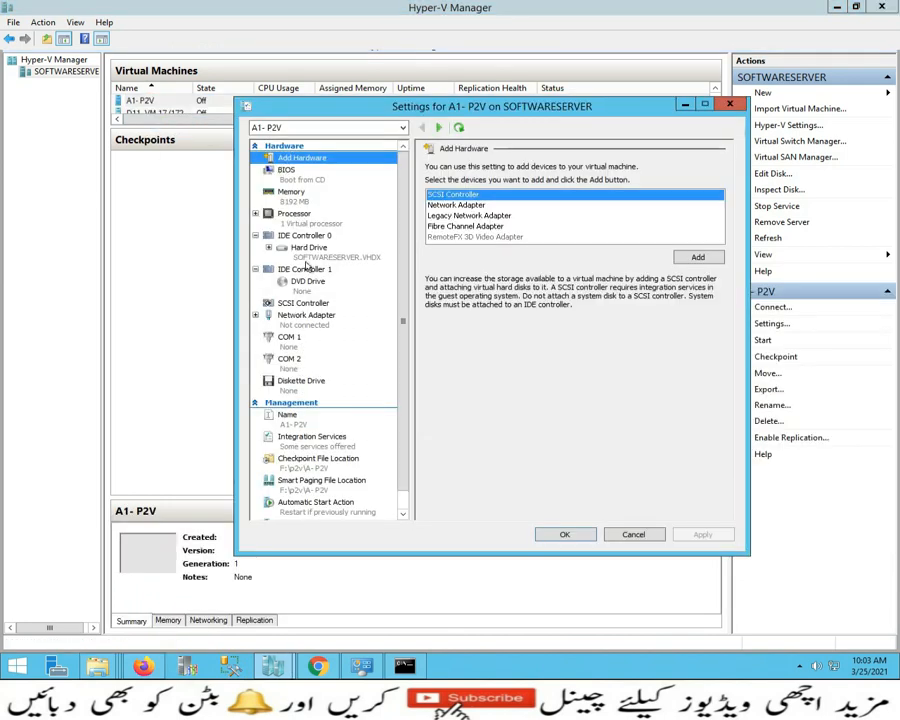
left_click(294, 214)
left_click(585, 188)
left_click(585, 188)
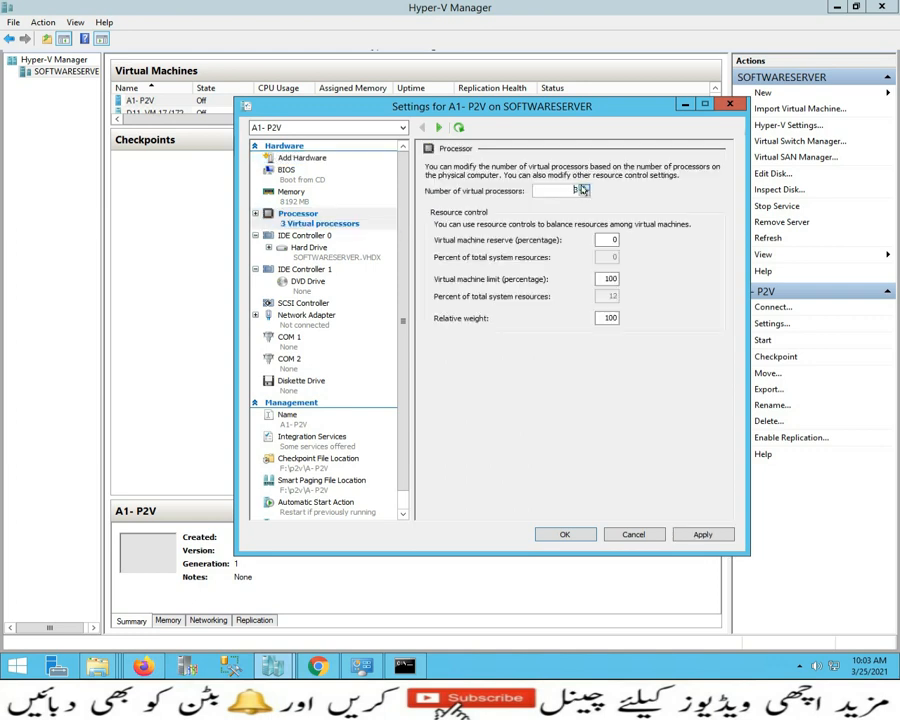
left_click(585, 188)
left_click(585, 188)
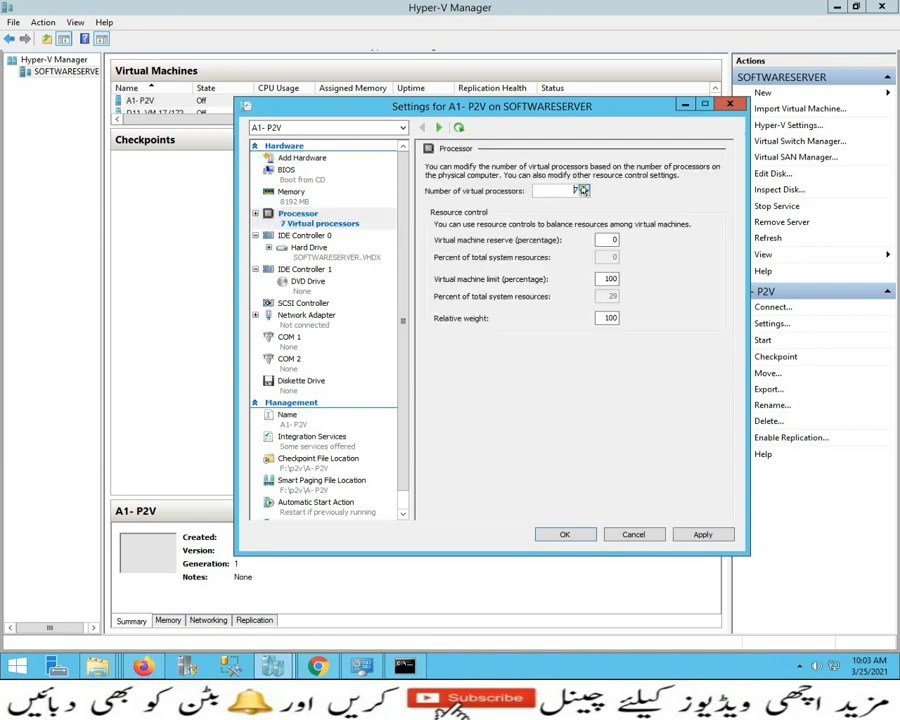
left_click(558, 537)
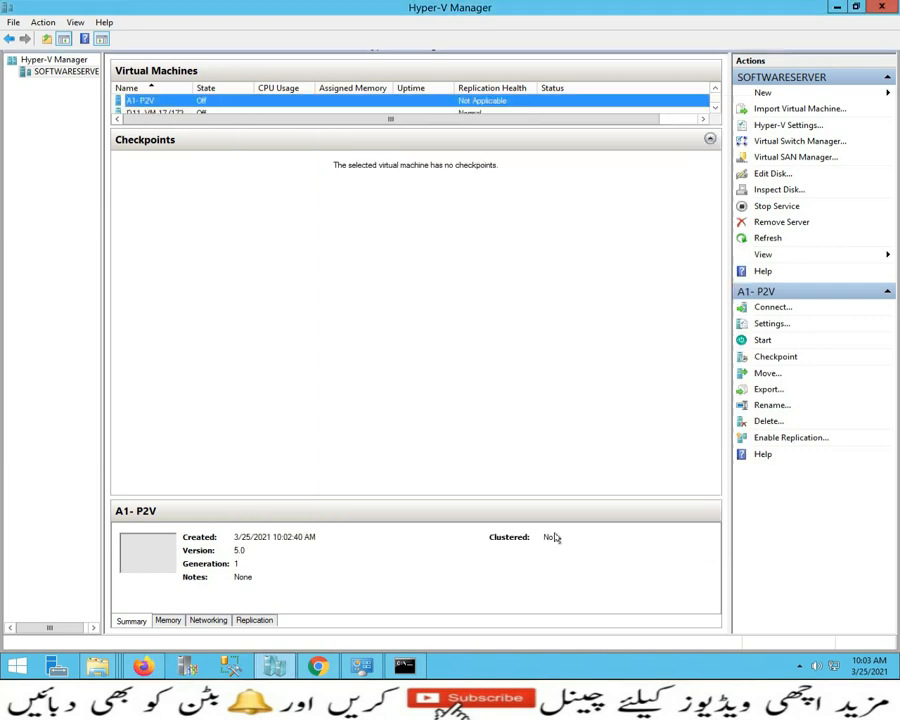
Start the A1- P2V virtual machine, connect to it, minimize Hyper-V Manager and reposition the connection window on the desktop.
right_click(173, 102)
left_click(235, 142)
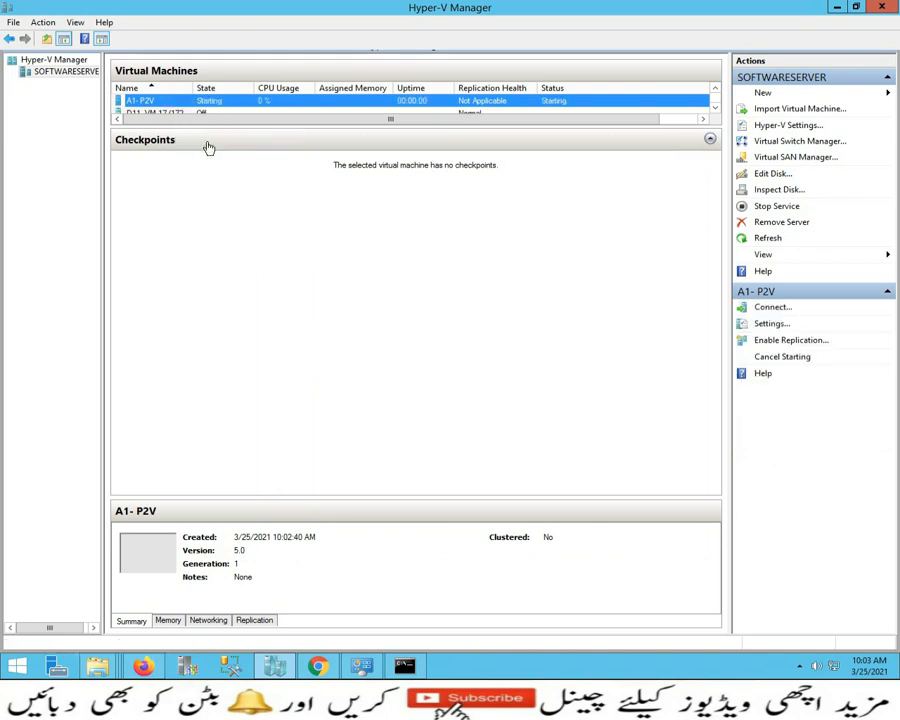
right_click(213, 104)
left_click(240, 111)
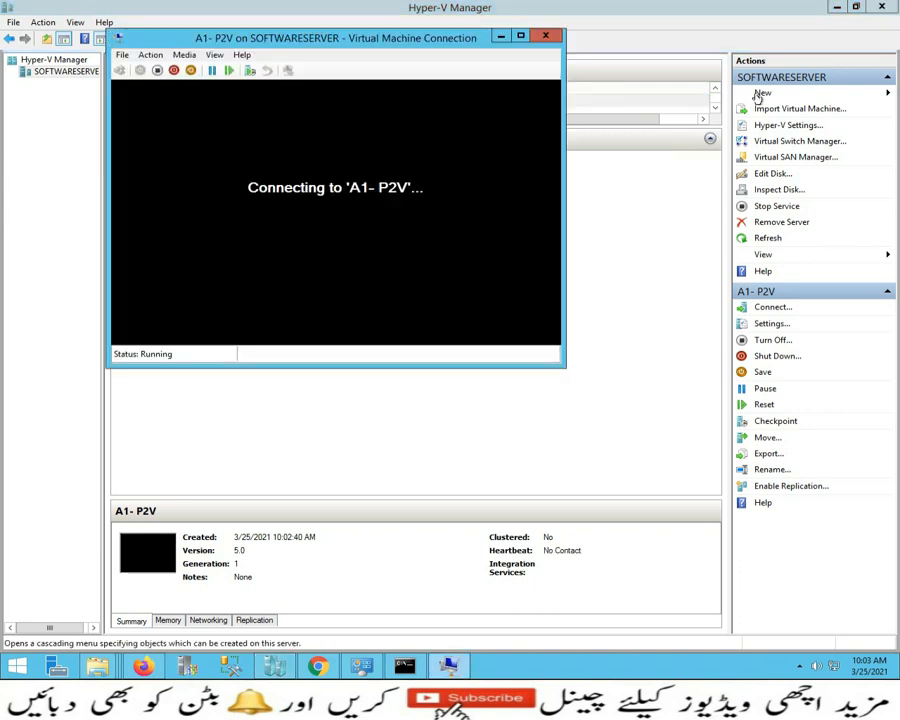
left_click(837, 7)
left_click_drag(376, 40, 465, 19)
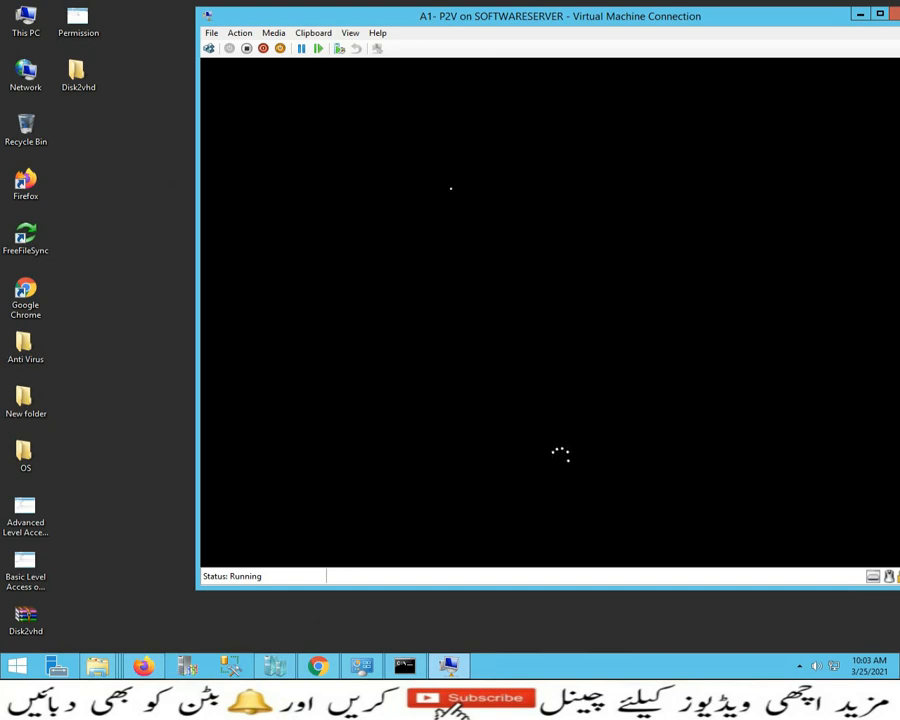
left_click_drag(592, 24, 569, 24)
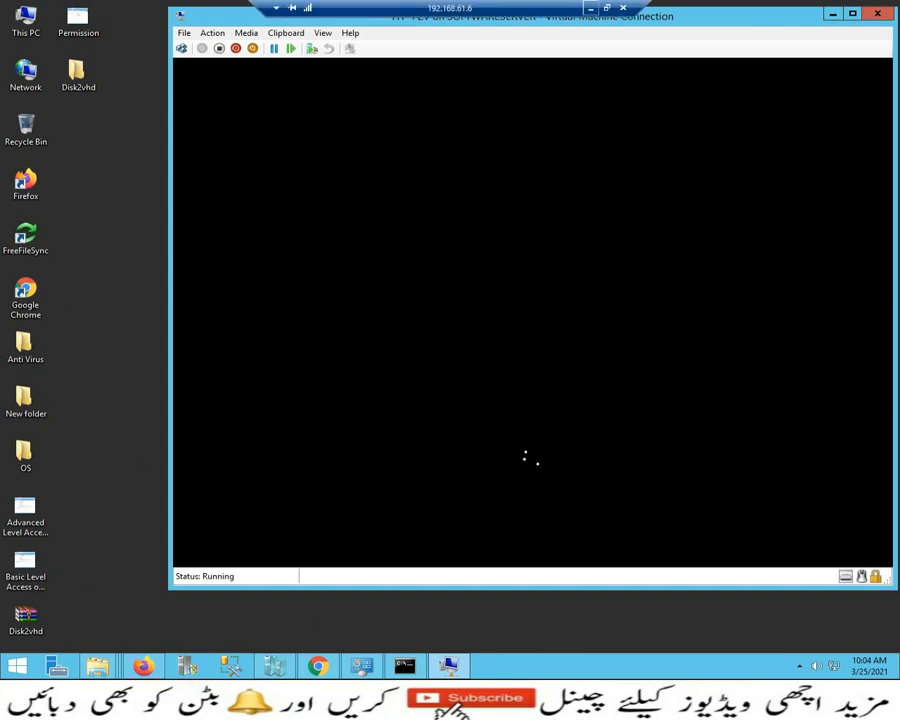
Examine the desktop icons of the A1- P2V virtual machine, comparing them with the physical server's desktop.
left_click(590, 7)
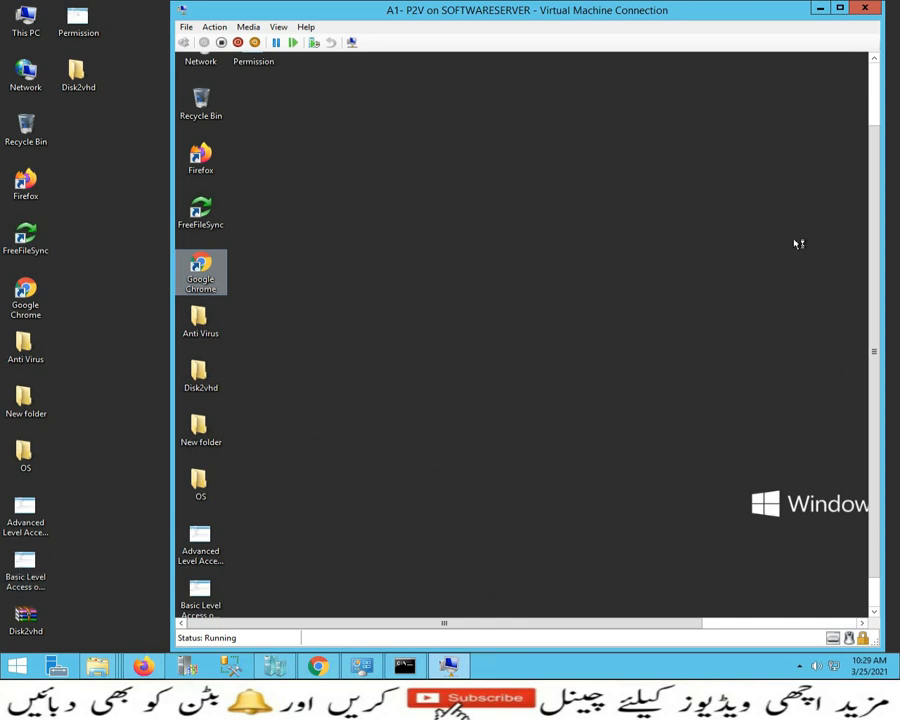
left_click_drag(870, 325, 877, 217)
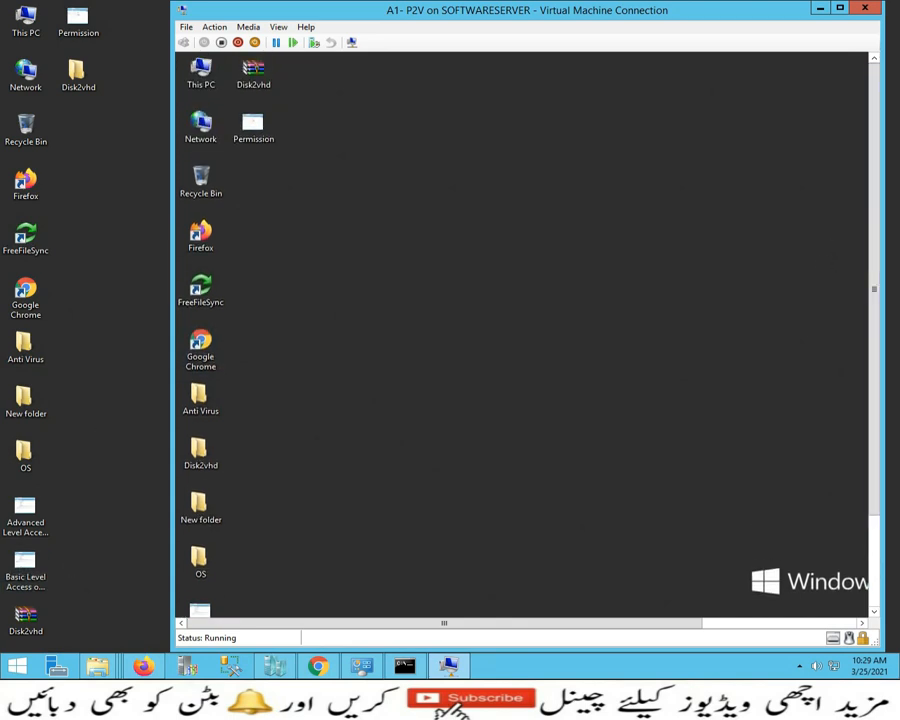
mouse_move(545, 3)
left_click(591, 8)
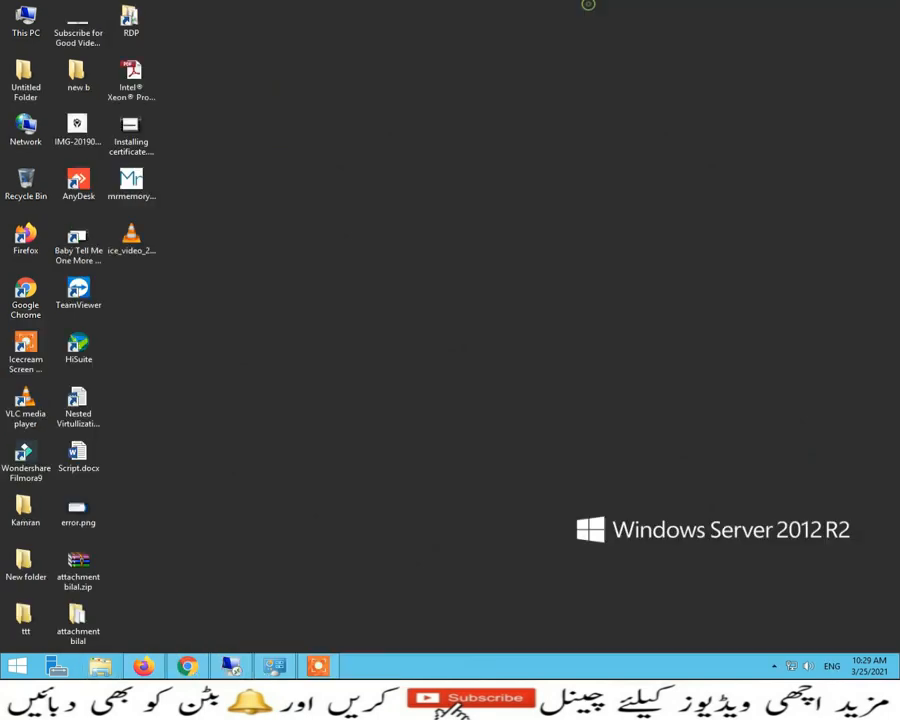
left_click(231, 663)
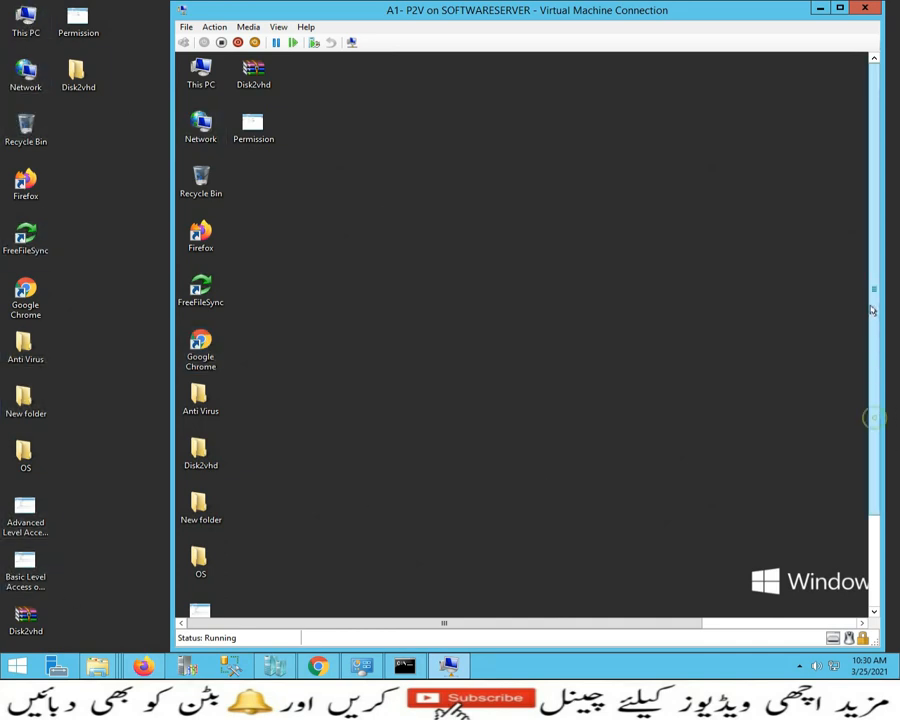
Open Programs and Features from the Control Panel inside the A1- P2V virtual machine.
left_click_drag(870, 386, 870, 530)
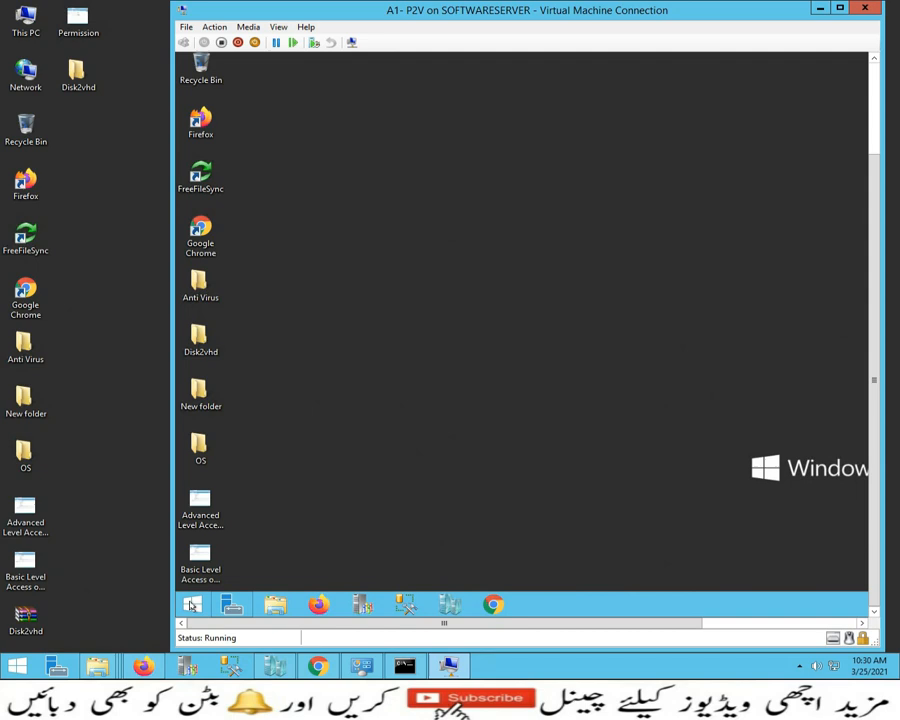
left_click(199, 605)
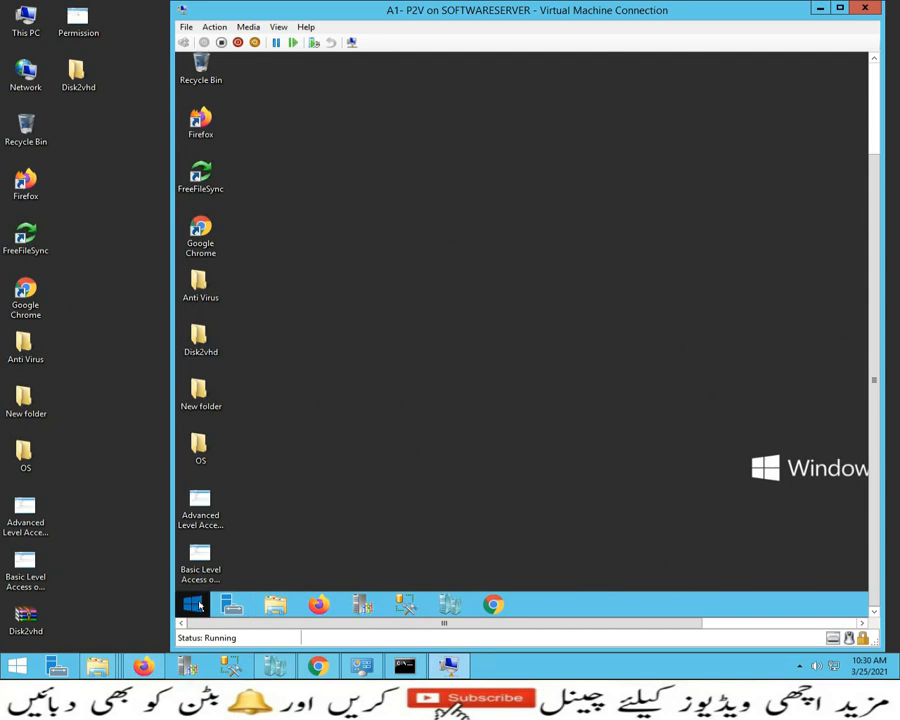
right_click(199, 605)
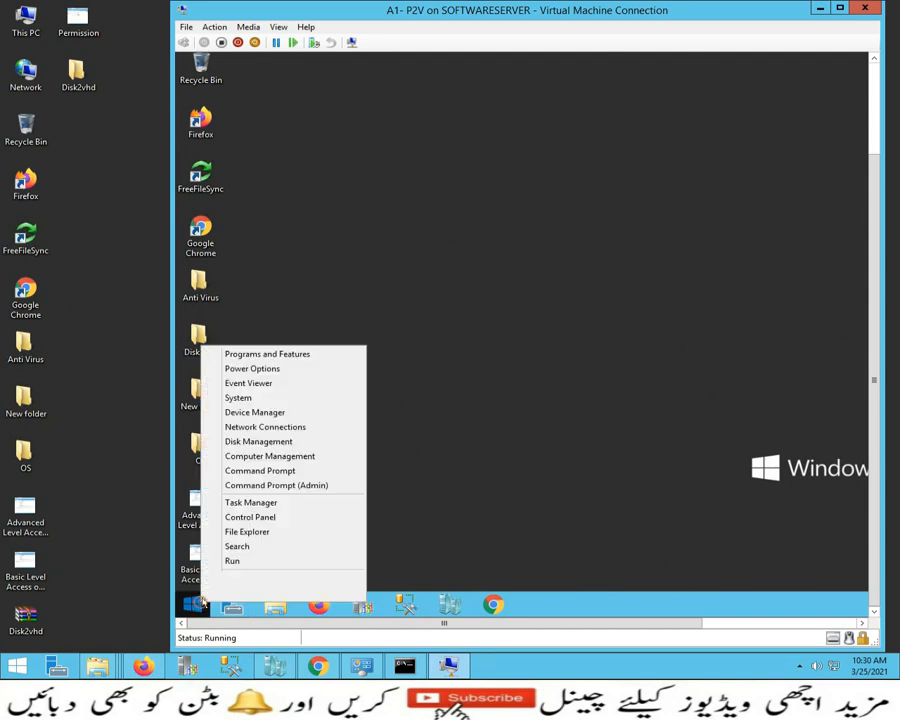
left_click(255, 518)
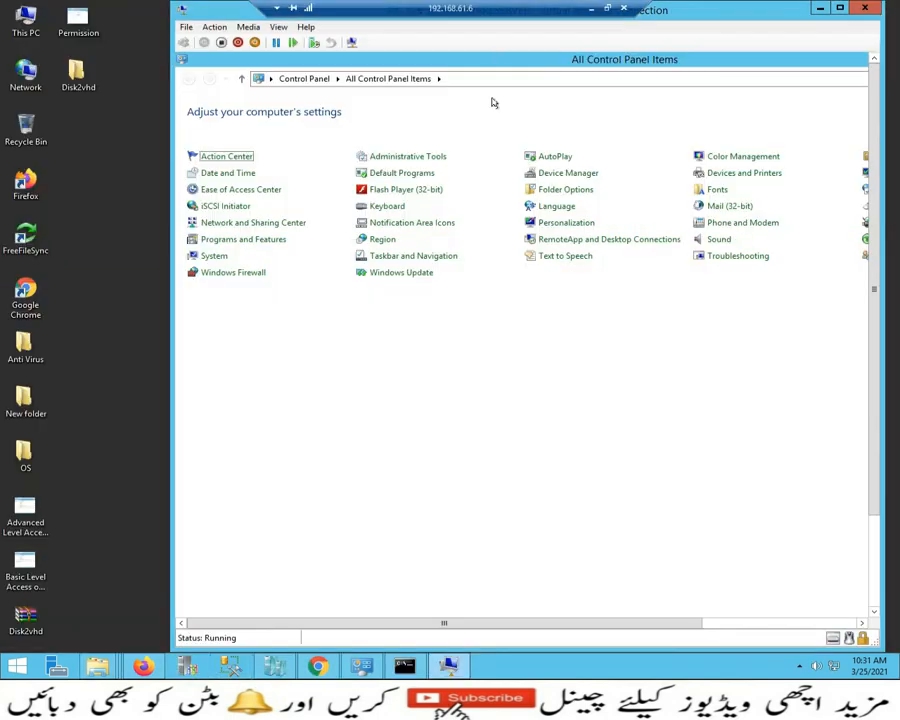
left_click(247, 240)
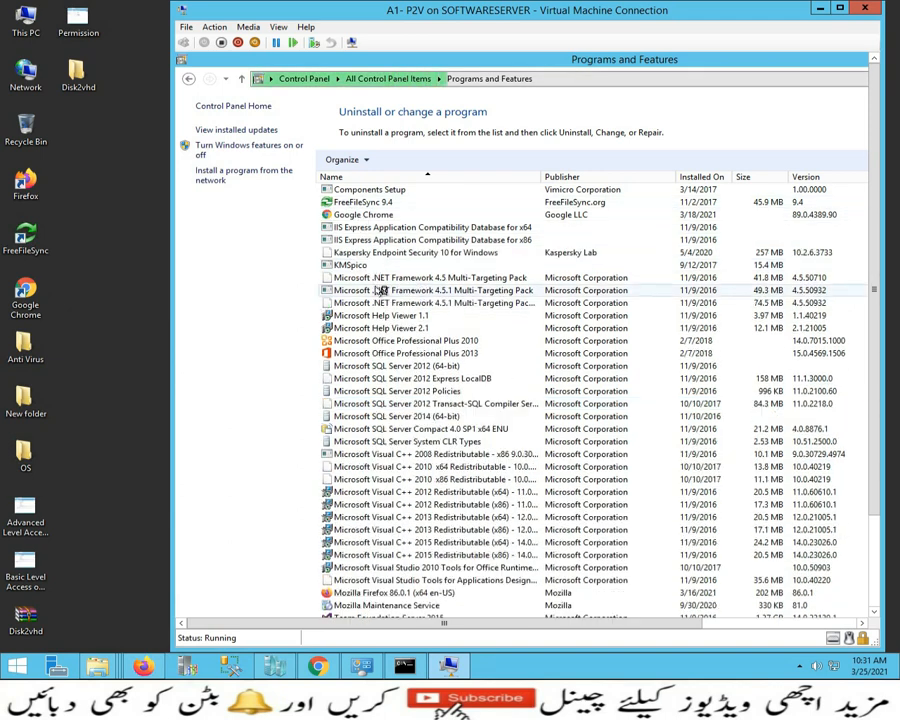
Examine the list of installed programs in the virtual machine, including the SQL Server entries and Team Foundation Server 2015.
left_click_drag(873, 241, 871, 344)
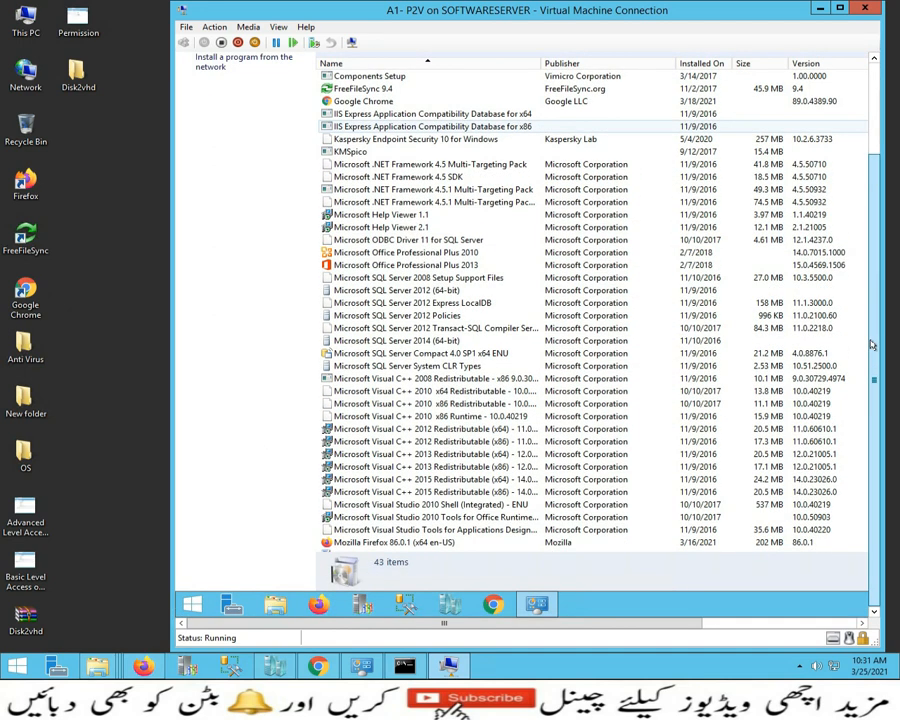
mouse_move(871, 344)
left_mouse_down()
mouse_move(874, 242)
mouse_move(876, 368)
left_mouse_up()
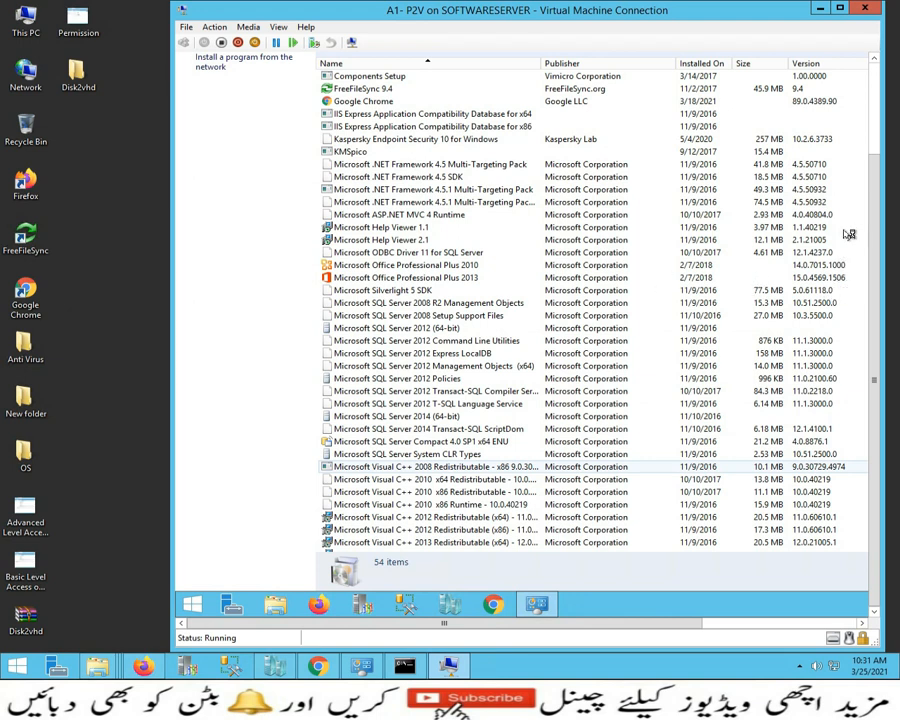
mouse_move(879, 195)
left_mouse_down()
mouse_move(866, 134)
mouse_move(872, 200)
left_mouse_up()
left_click(372, 364)
scroll(380, 366, "down", 5)
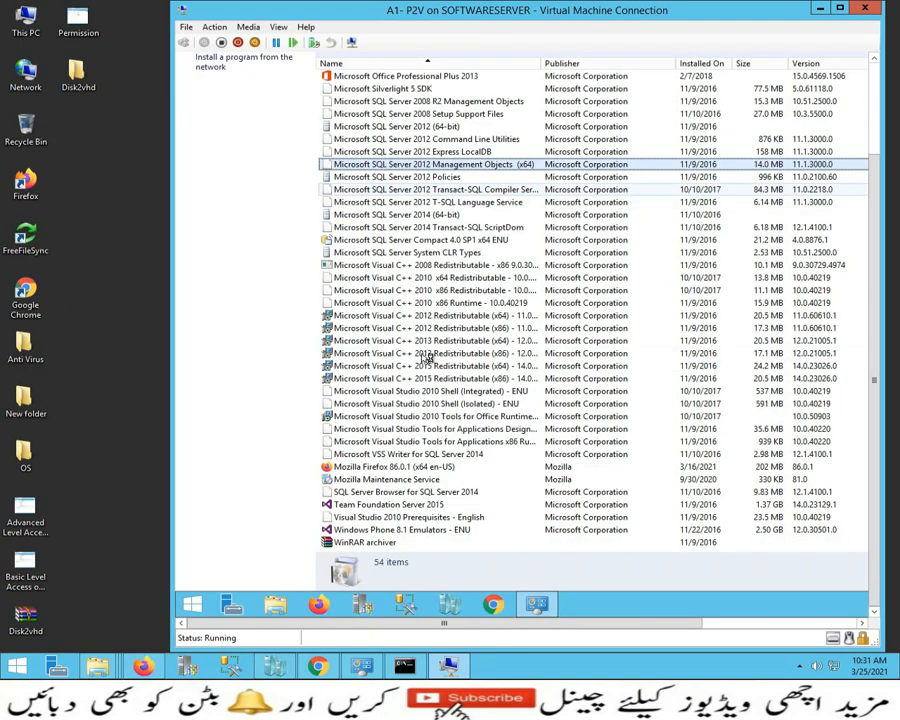
scroll(395, 460, "down", 2)
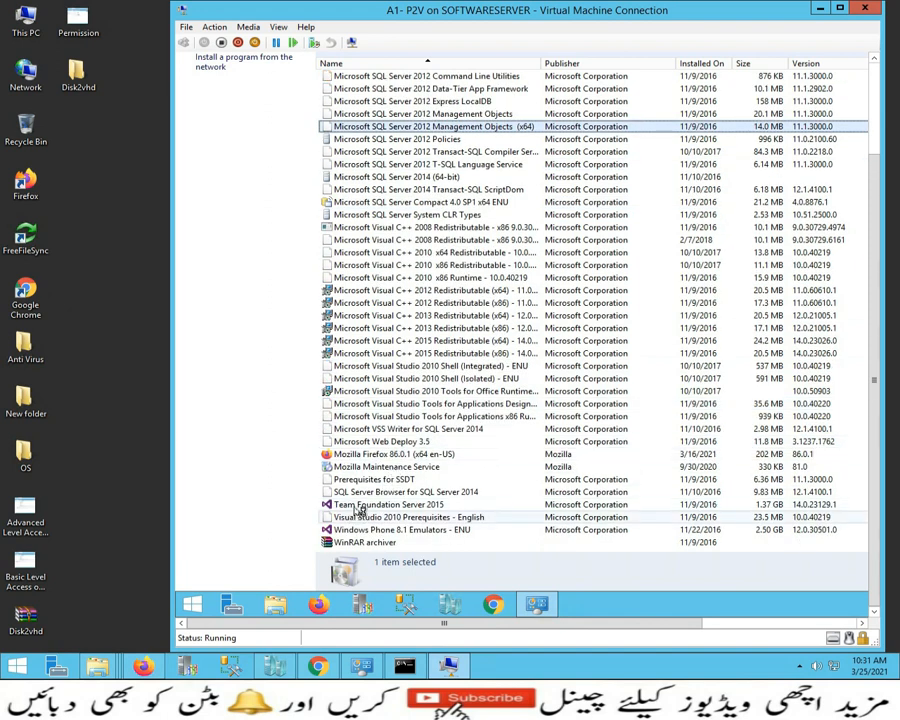
left_click(370, 504)
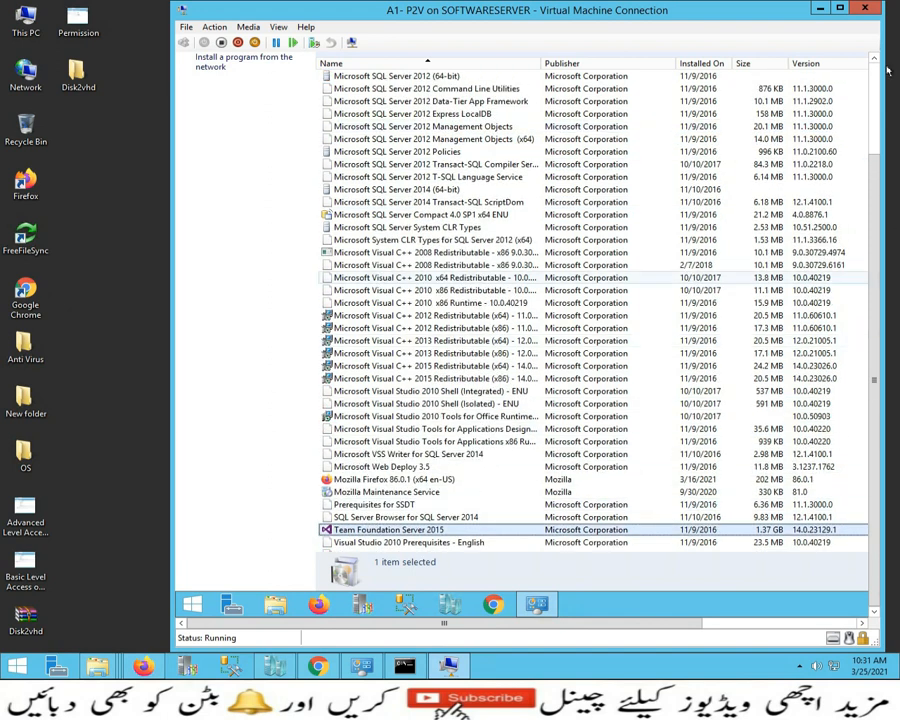
left_click(873, 130)
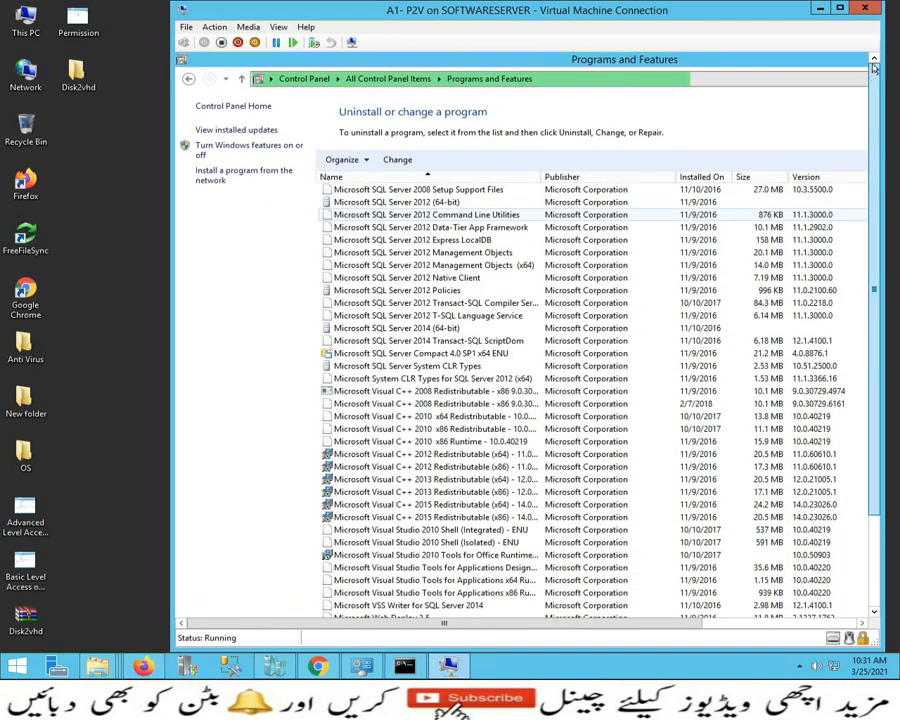